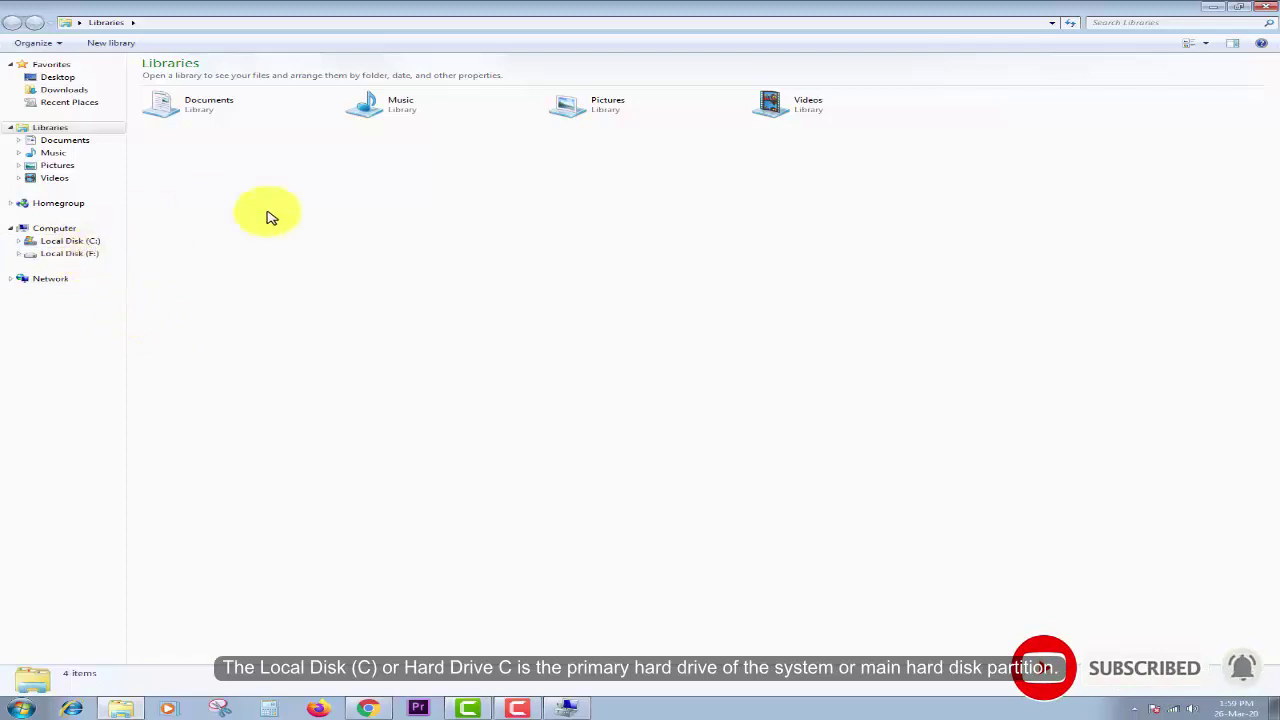
Close the Libraries window and refresh the desktop.
{"action": "left_click", "coordinate": [1268, 8]}
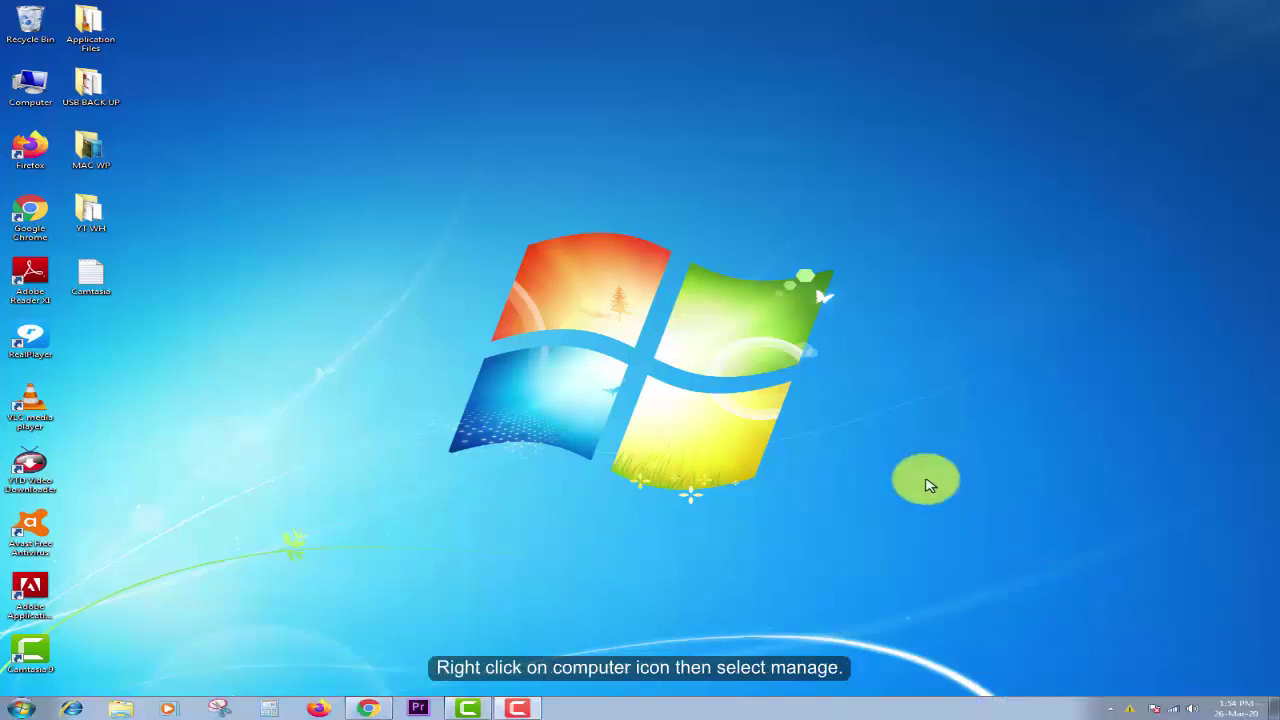
{"action": "right_click", "coordinate": [360, 201]}
{"action": "left_click", "coordinate": [403, 237]}
{"action": "right_click", "coordinate": [402, 235]}
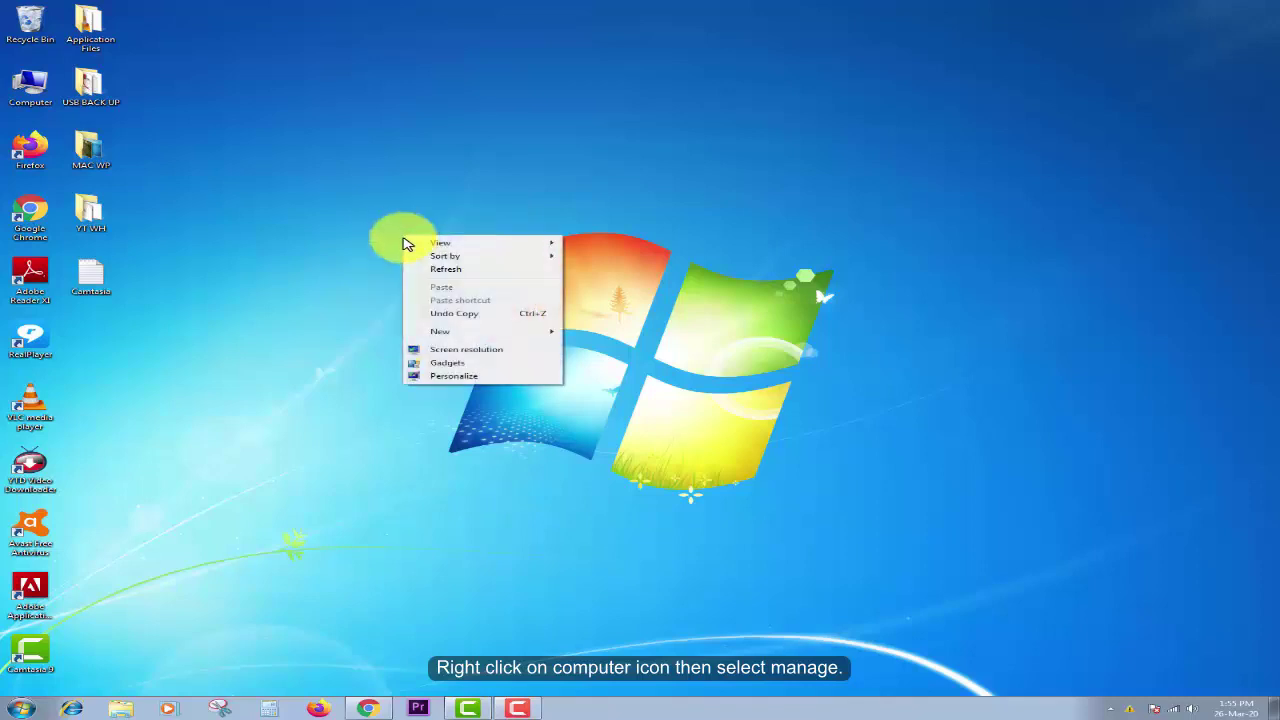
{"action": "left_click", "coordinate": [443, 271]}
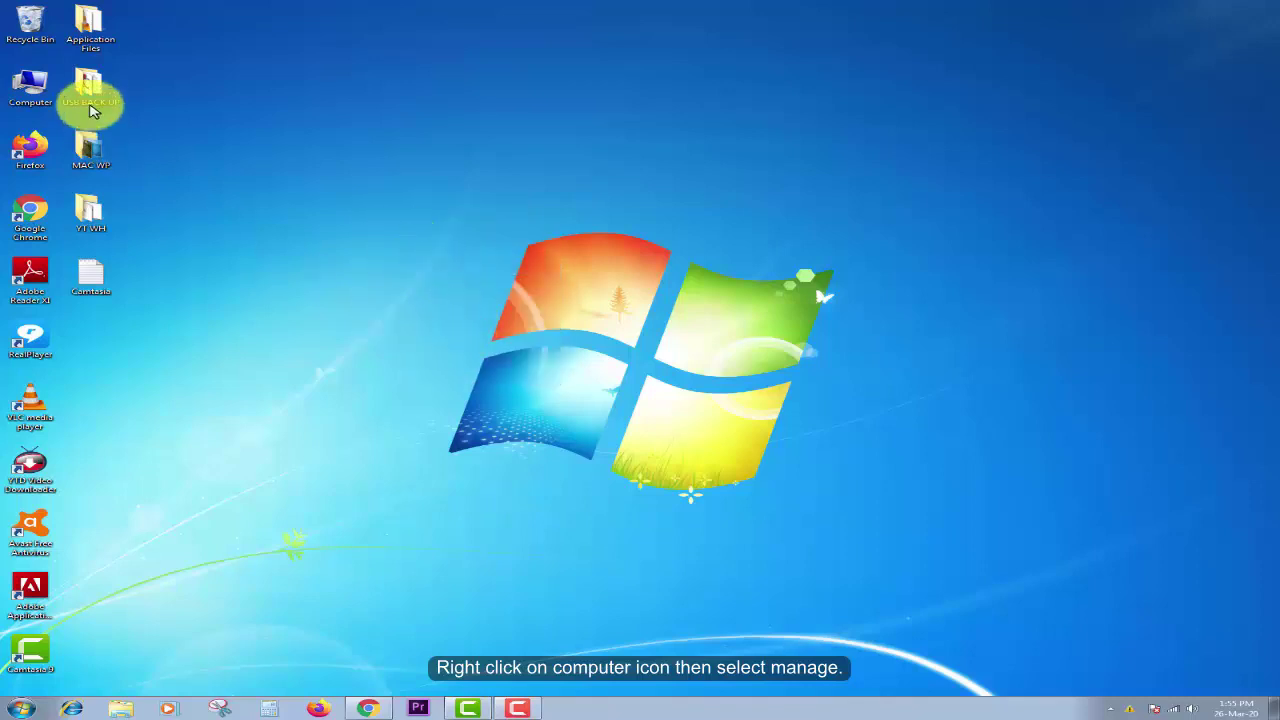
Open Computer Management for this computer in a maximized window and go to Disk Management.
{"action": "right_click", "coordinate": [37, 88]}
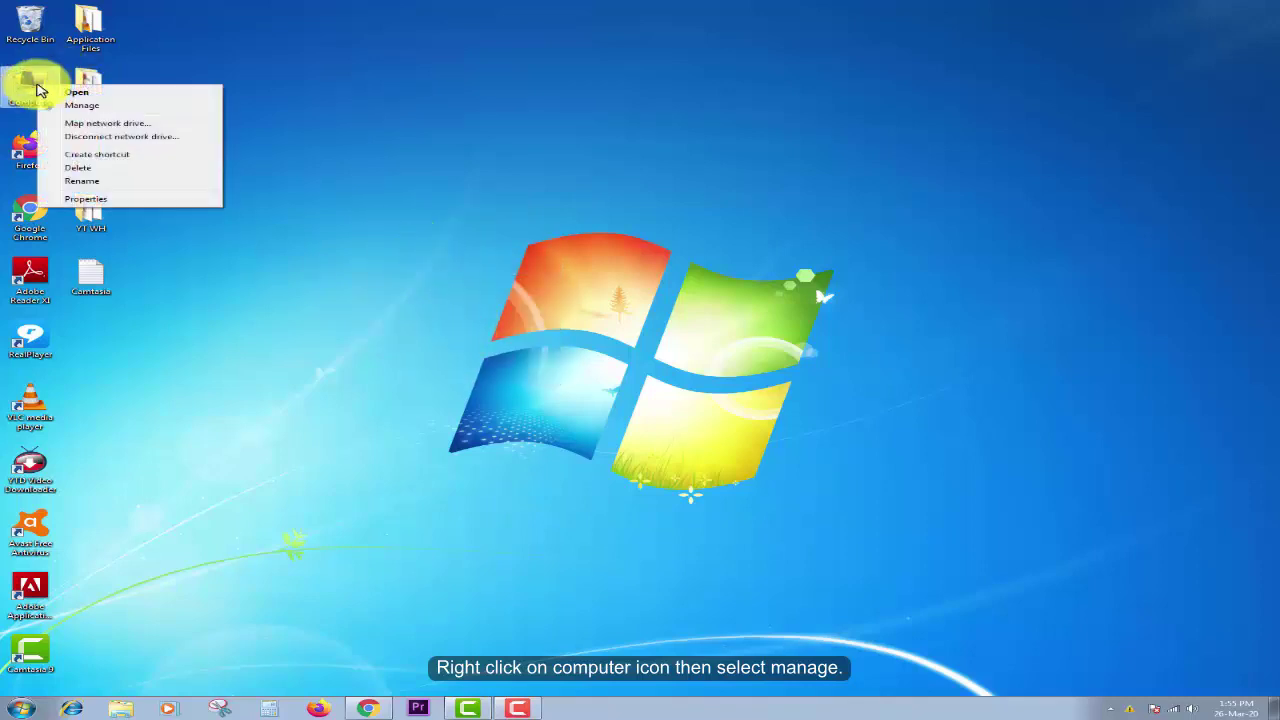
{"action": "left_click", "coordinate": [88, 106]}
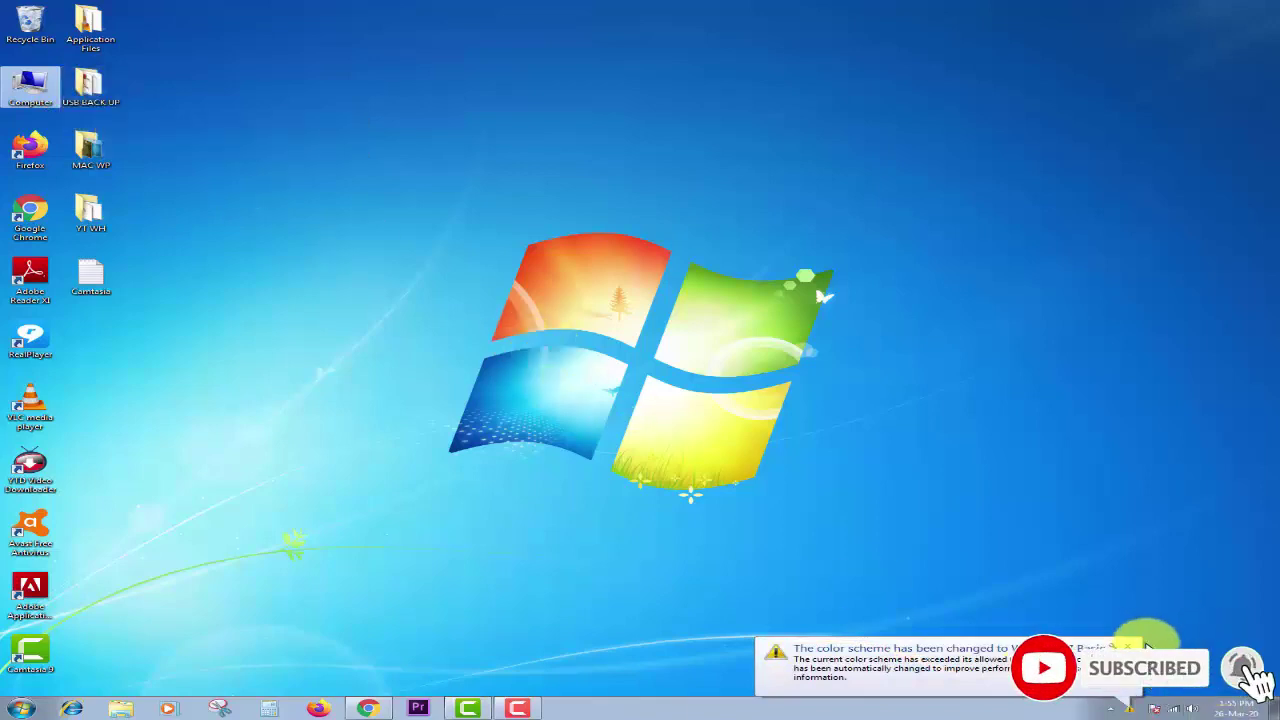
{"action": "left_click", "coordinate": [1127, 647]}
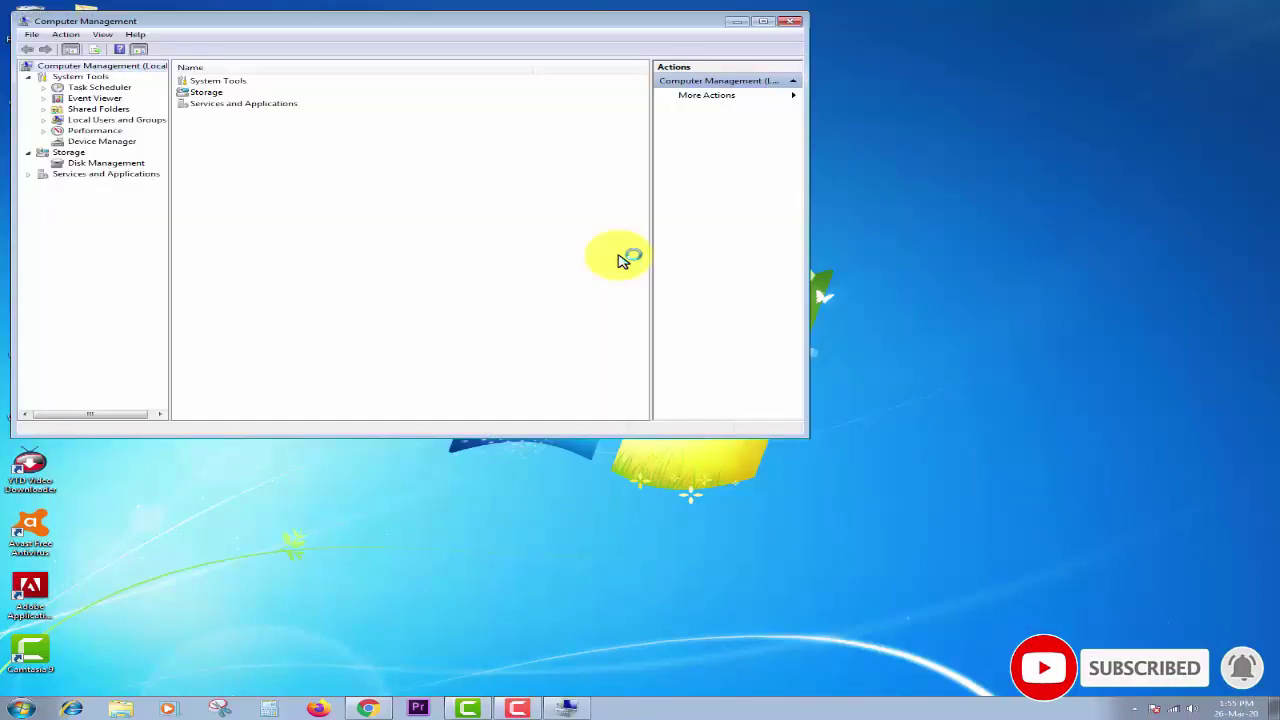
{"action": "left_click_drag", "start_coordinate": [434, 30], "coordinate": [560, 60]}
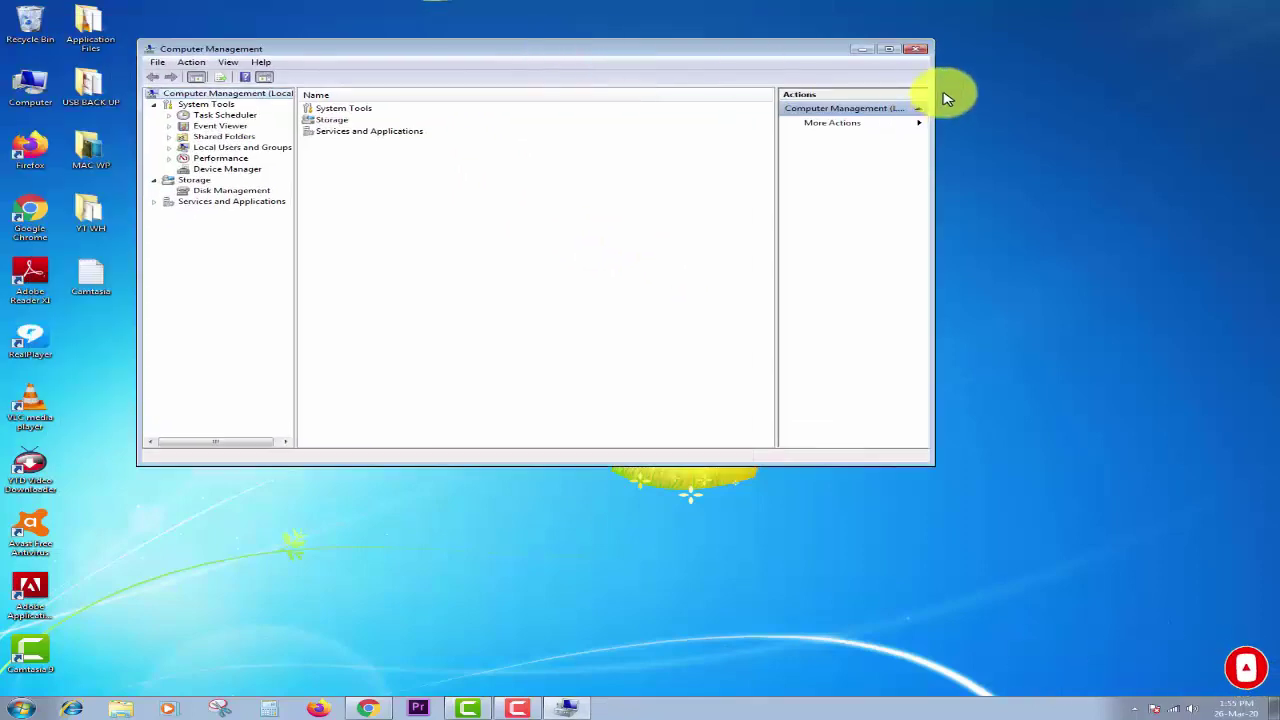
{"action": "left_click", "coordinate": [888, 48]}
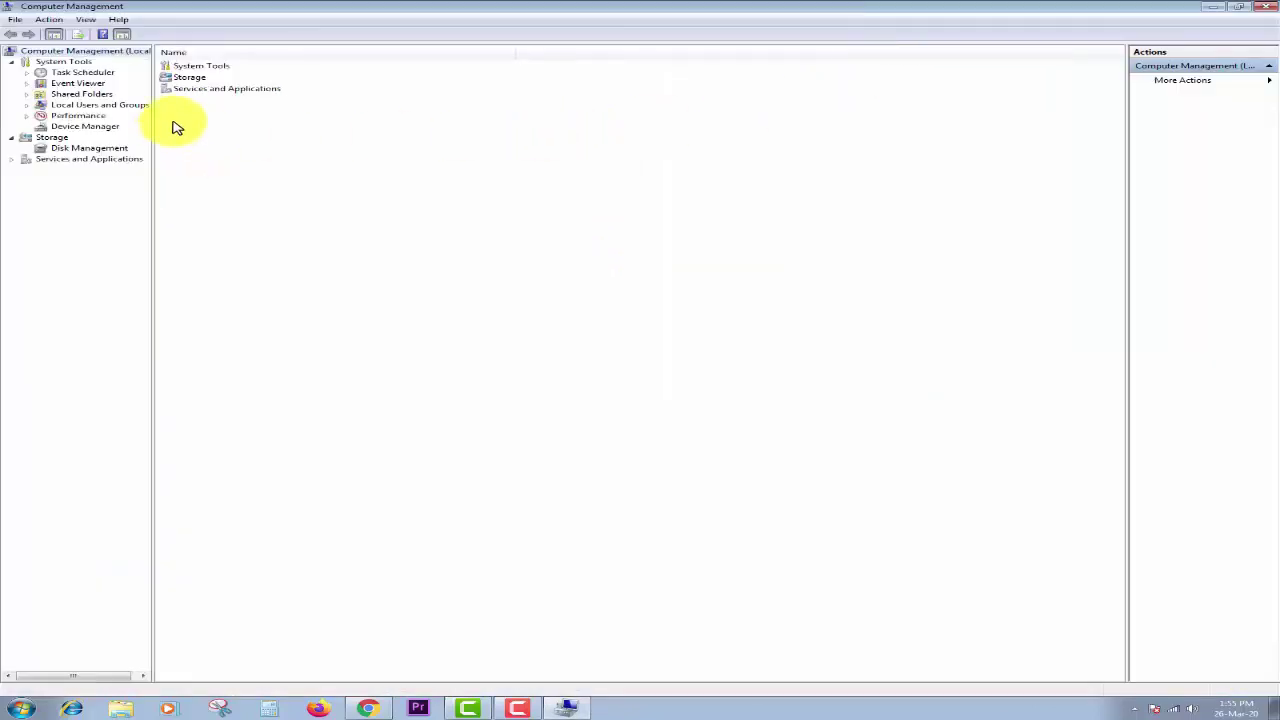
{"action": "left_click", "coordinate": [63, 153]}
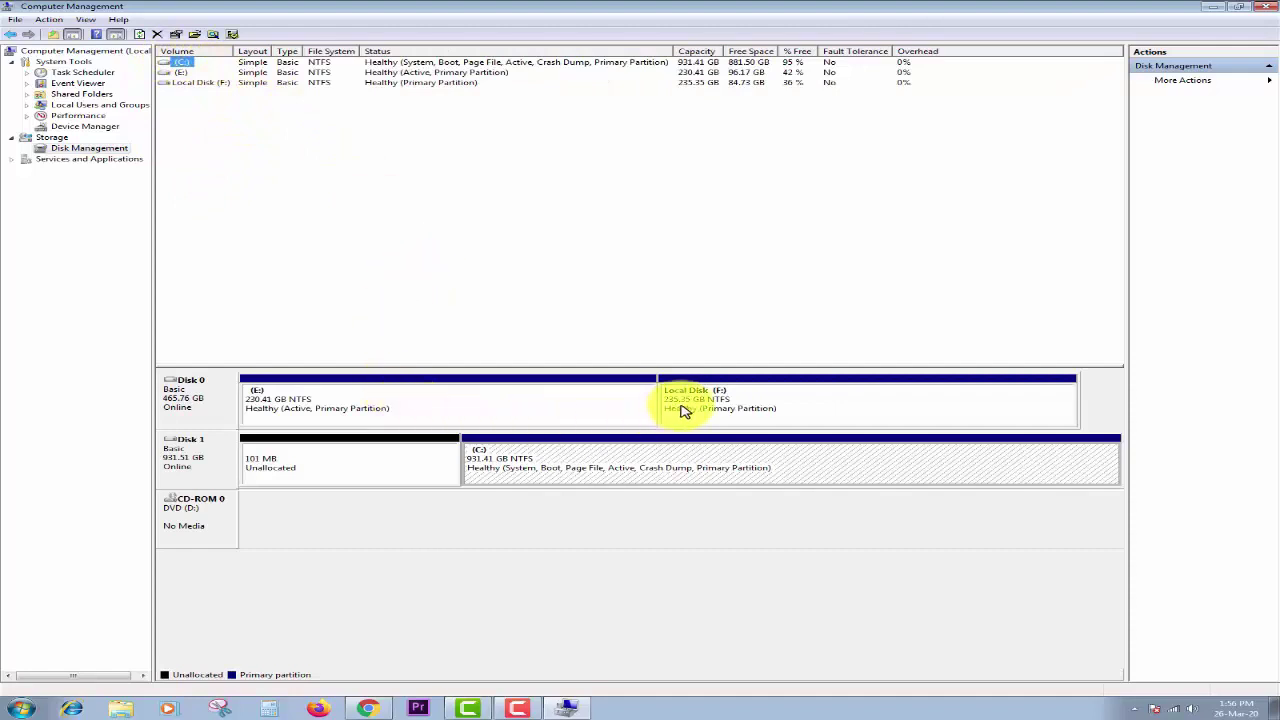
Try 50000 MB as the shrink amount for drive C: on Disk 1, but shrink it by the full available 470433 MB.
{"action": "left_click", "coordinate": [538, 466]}
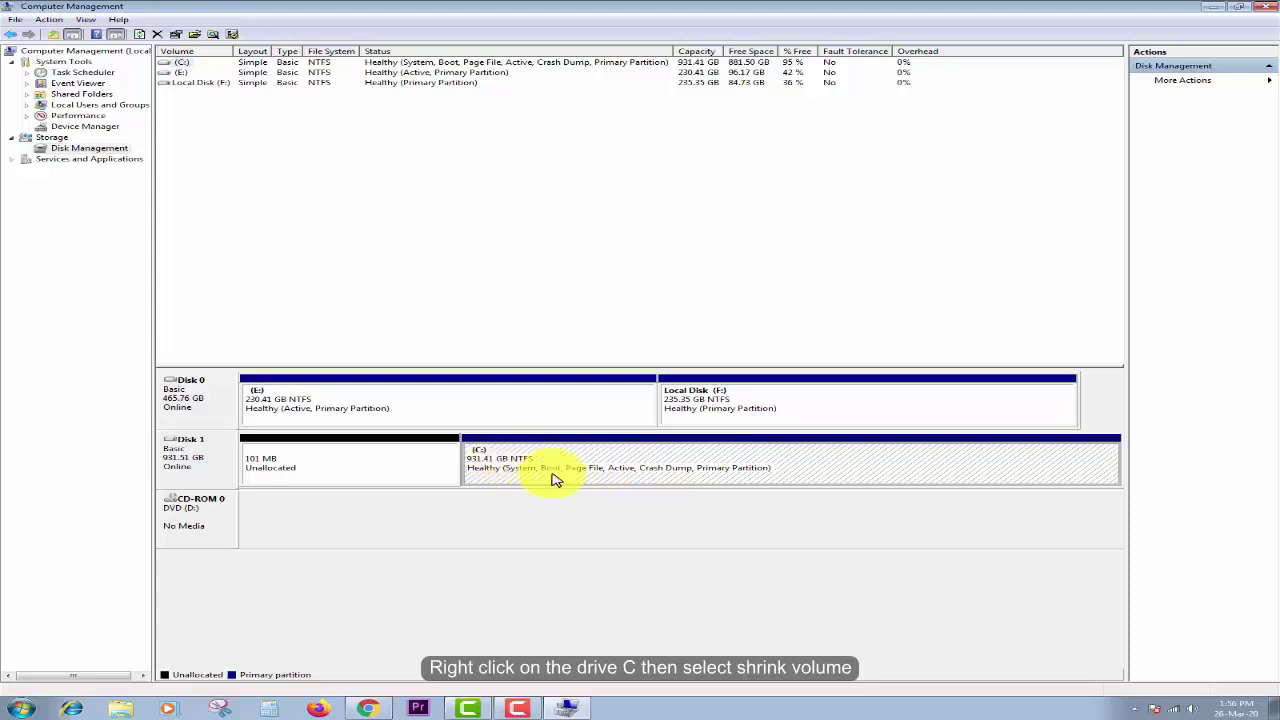
{"action": "right_click", "coordinate": [518, 477]}
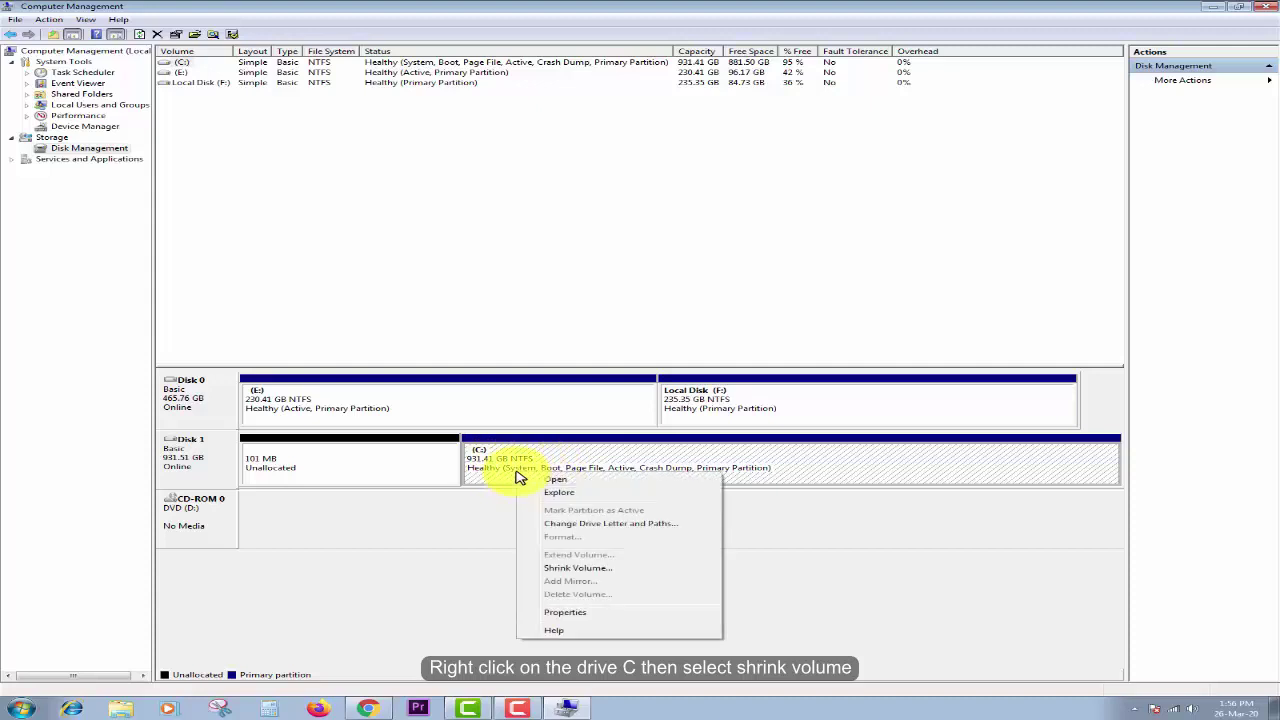
{"action": "left_click", "coordinate": [566, 570]}
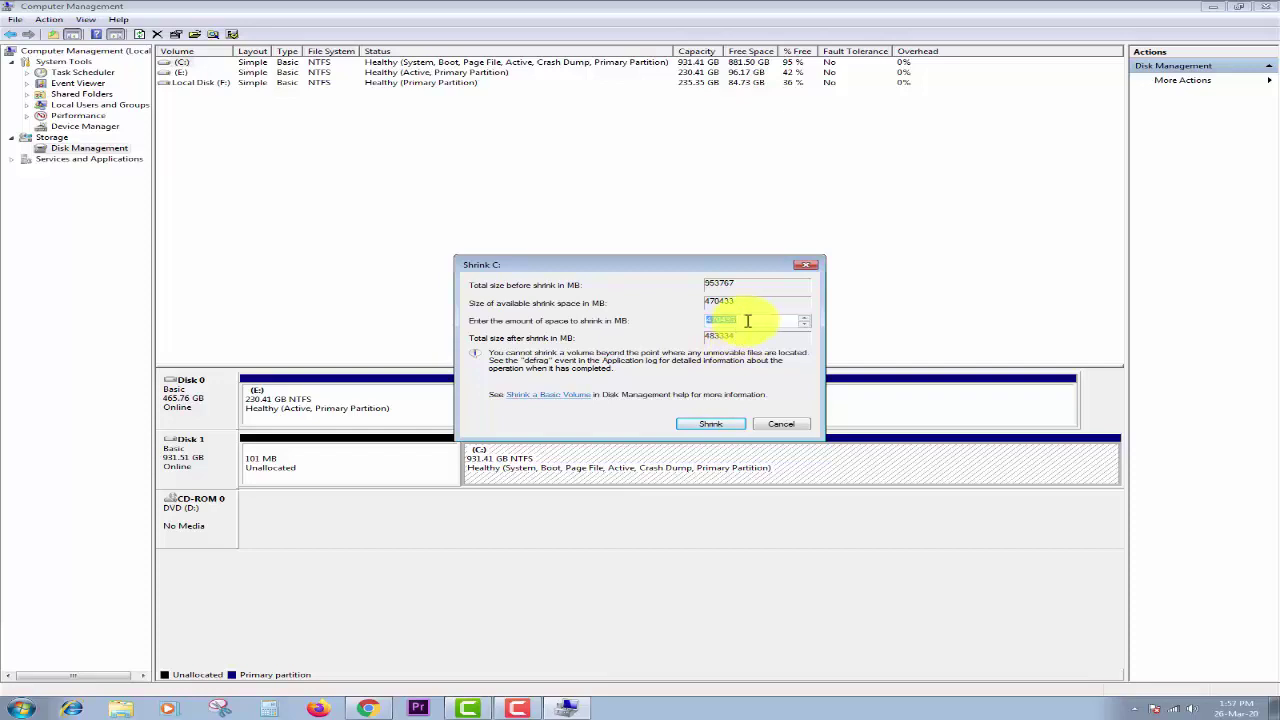
{"action": "type", "text": "4"}
{"action": "left_click_drag", "start_coordinate": [746, 322], "coordinate": [704, 322]}
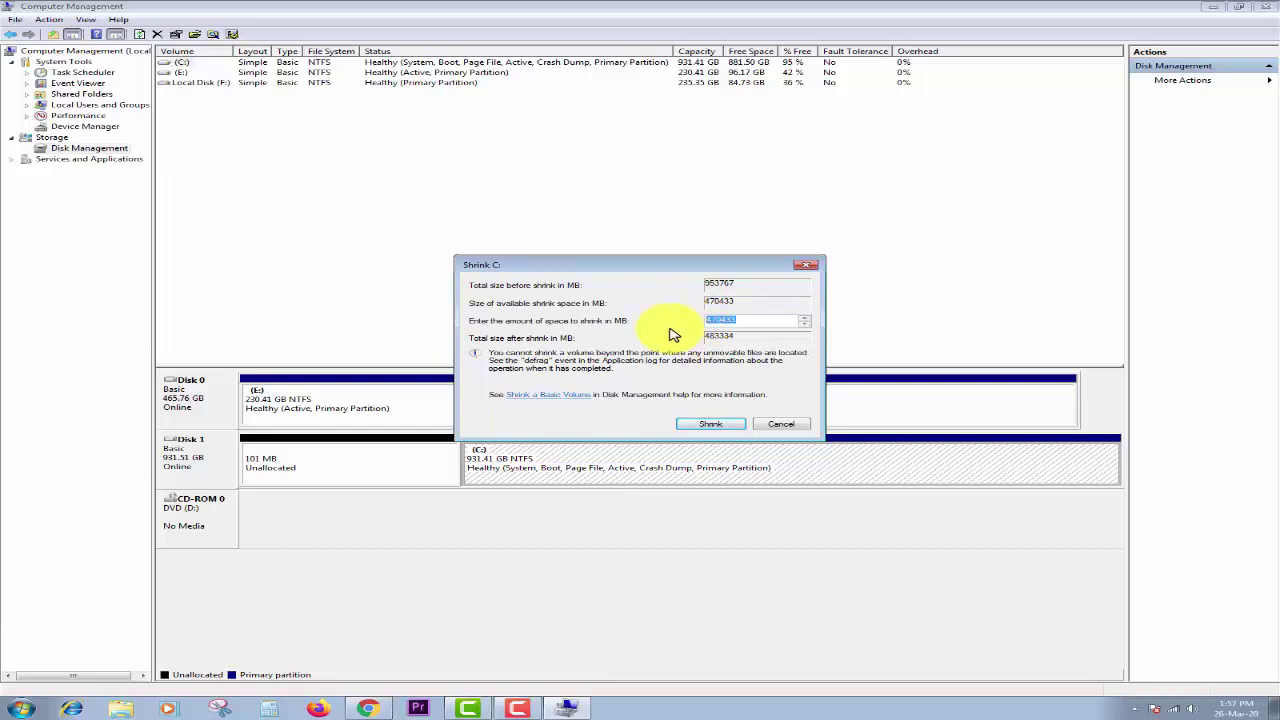
{"action": "type", "text": "50000"}
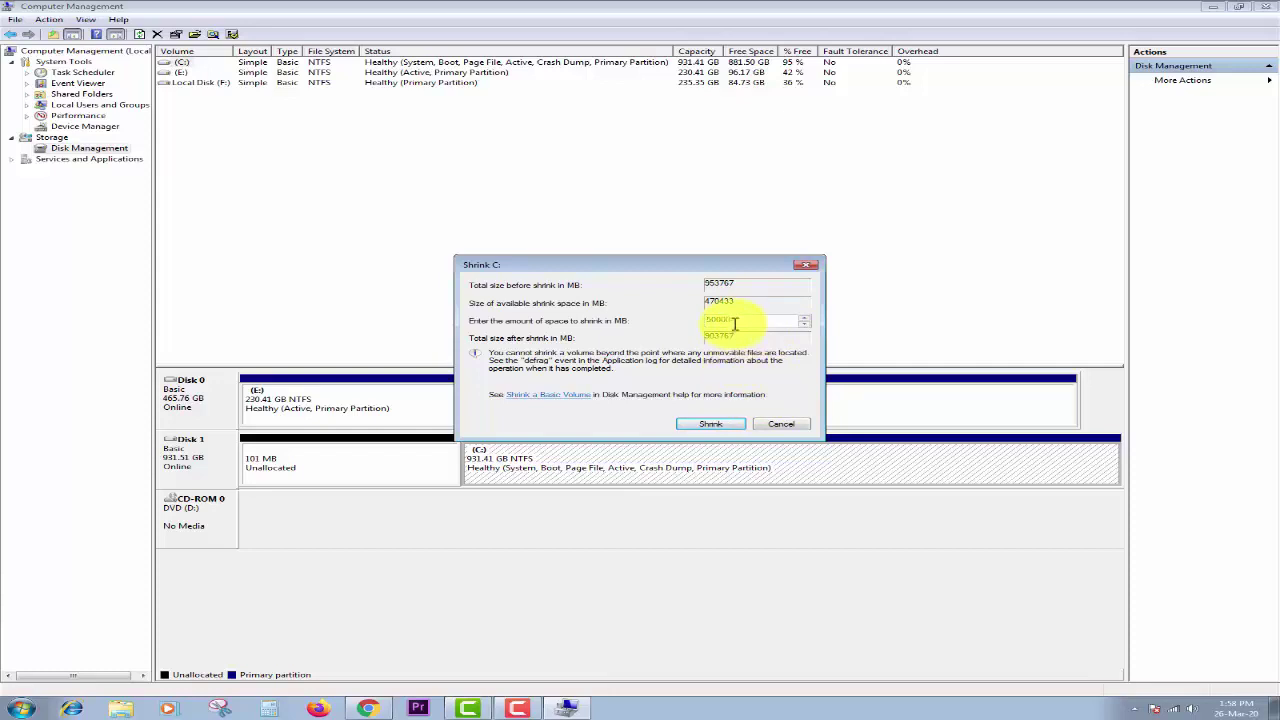
{"action": "left_click", "coordinate": [735, 428]}
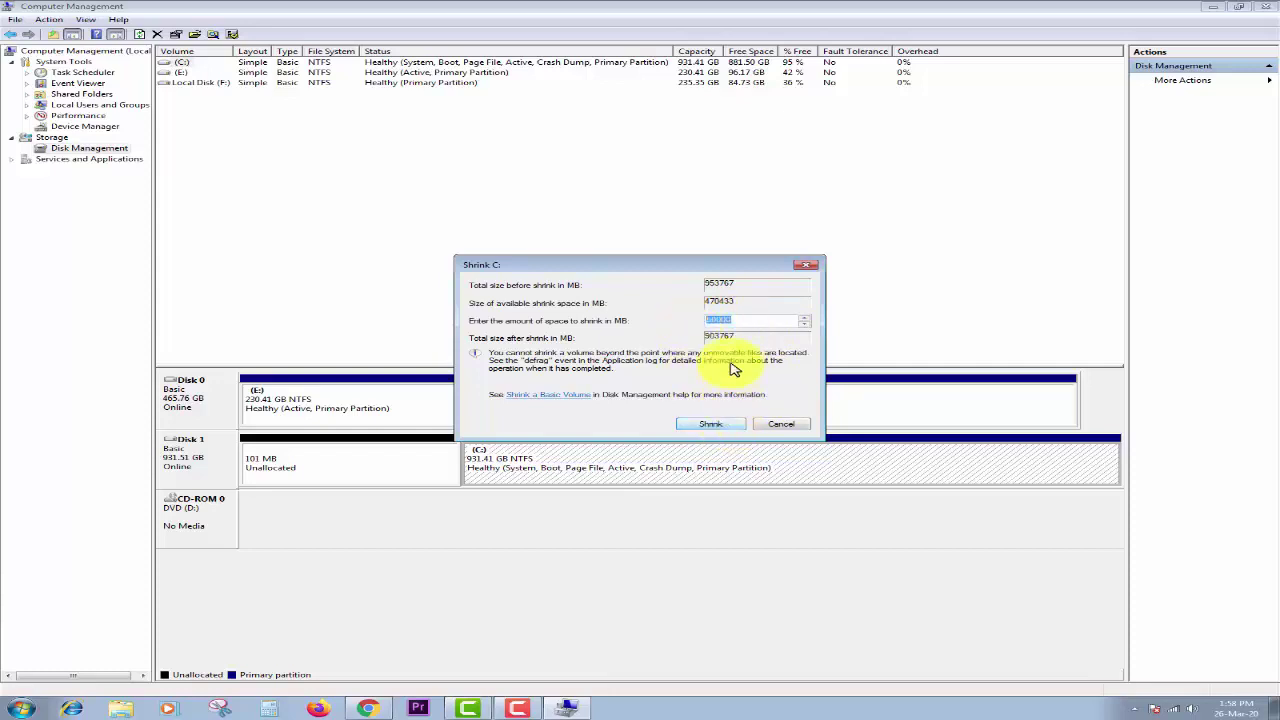
{"action": "left_click", "coordinate": [725, 425]}
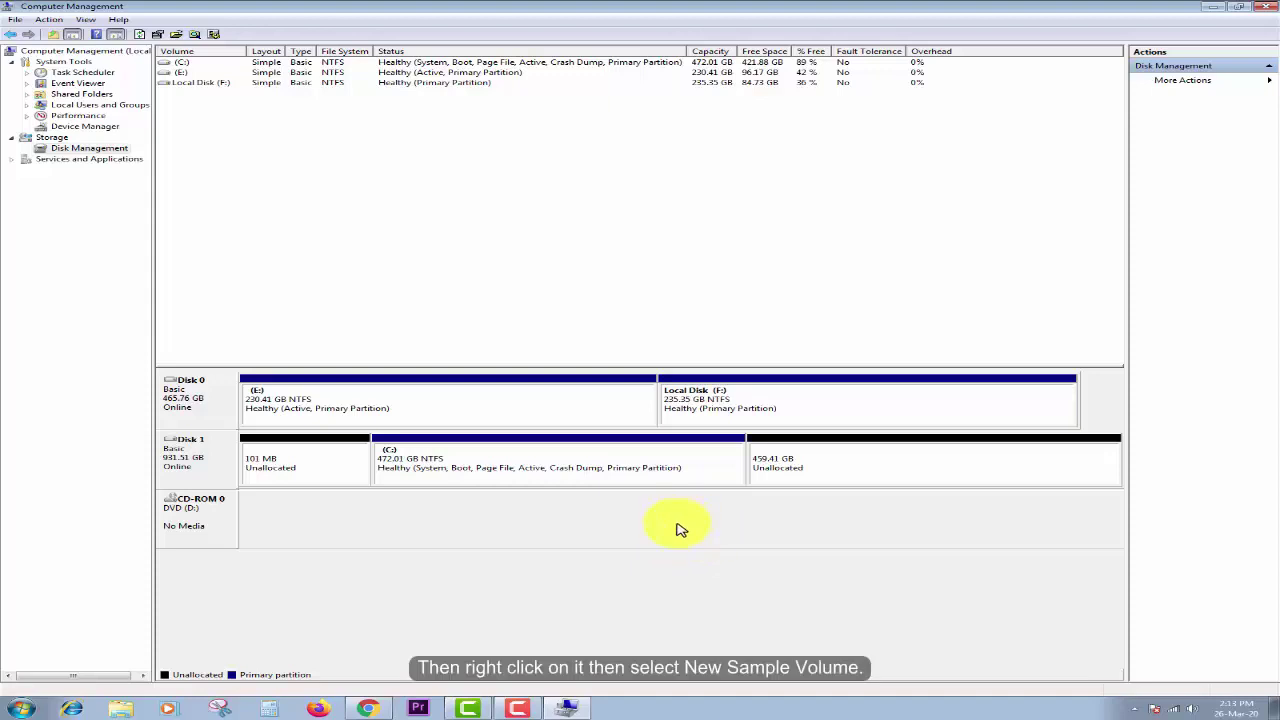
Create a 470432 MB simple volume in Disk 1's 459.41 GB unallocated space with drive letter G, quick-formatted as NTFS and labelled New Volume.
{"action": "right_click", "coordinate": [797, 465]}
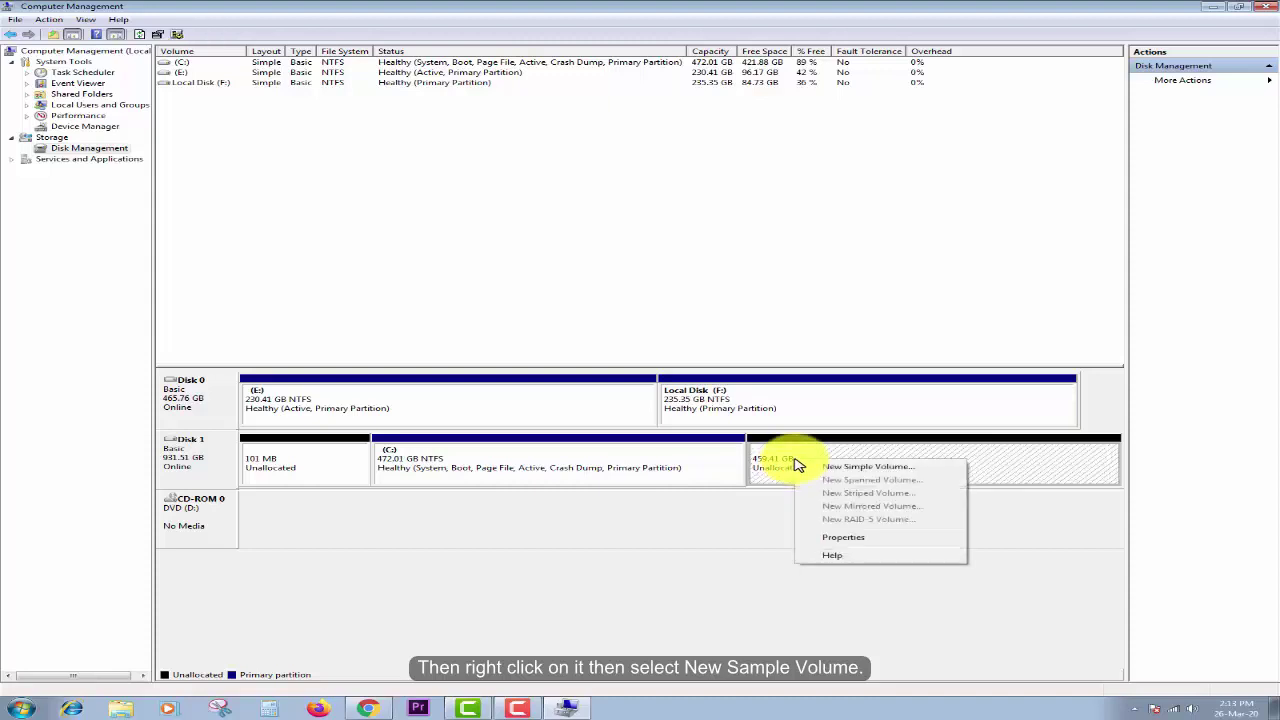
{"action": "left_click", "coordinate": [850, 467]}
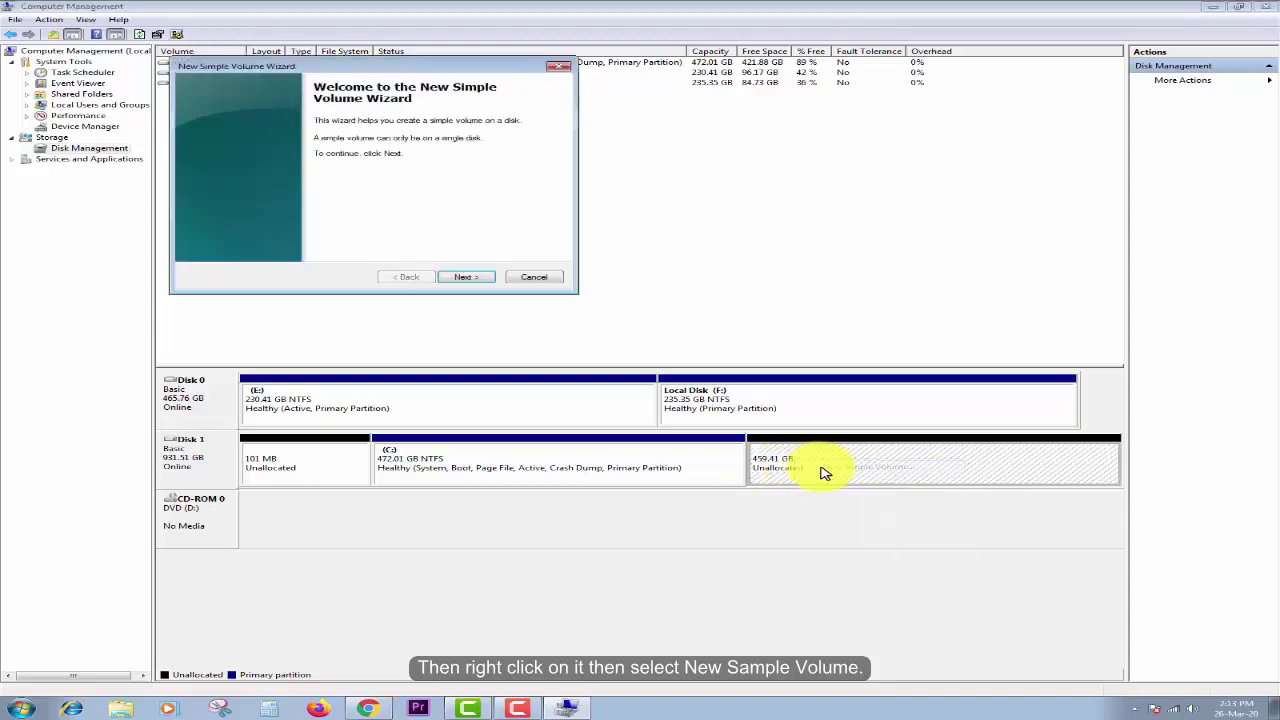
{"action": "left_click", "coordinate": [458, 279]}
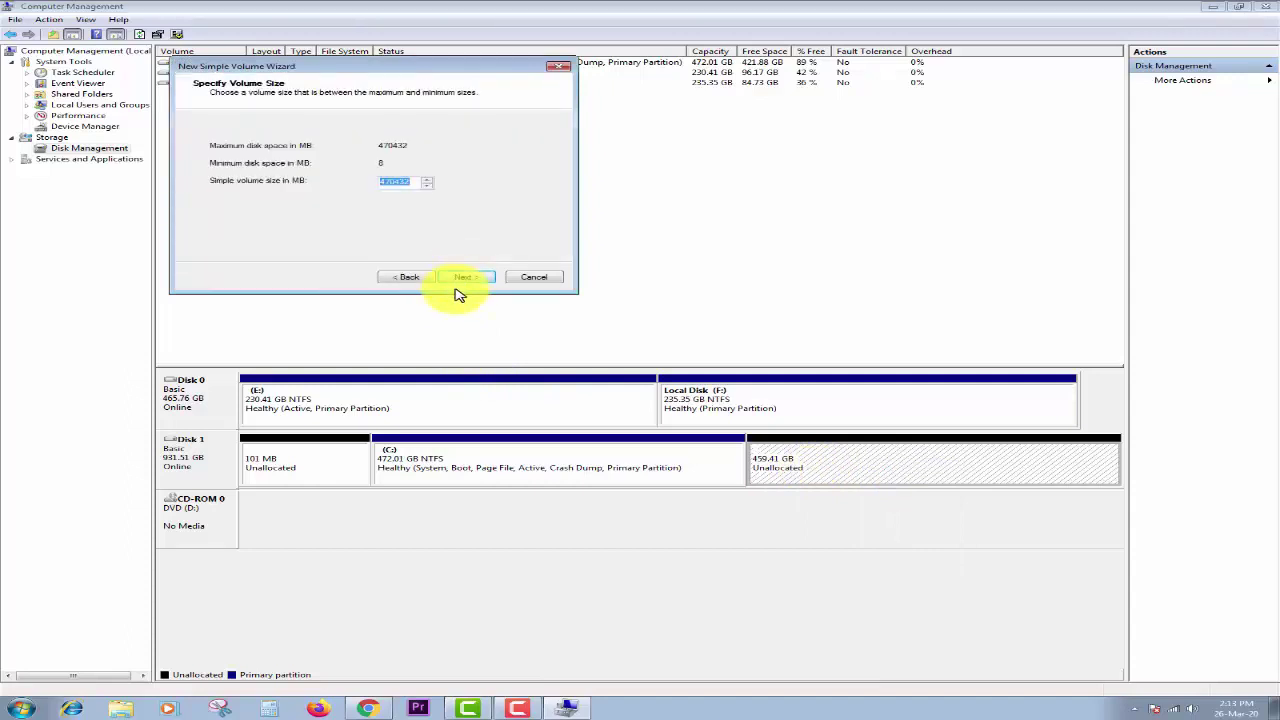
{"action": "left_click", "coordinate": [463, 279]}
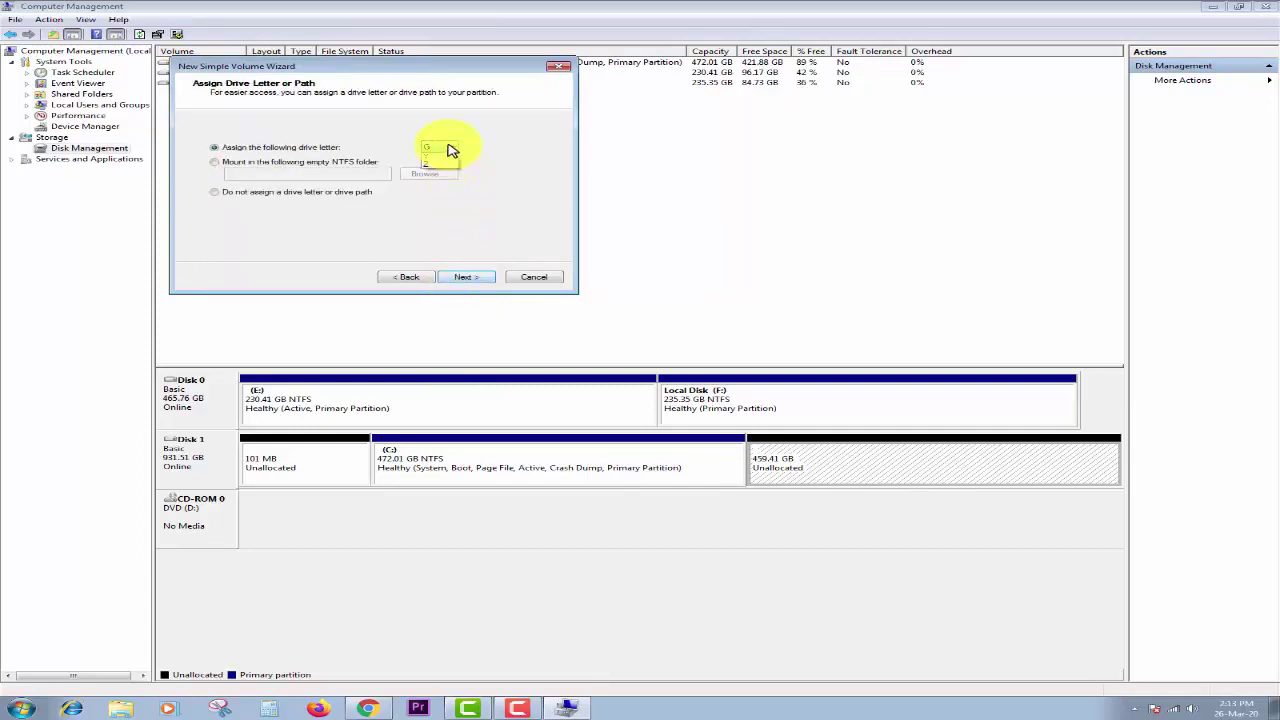
{"action": "left_click", "coordinate": [448, 148]}
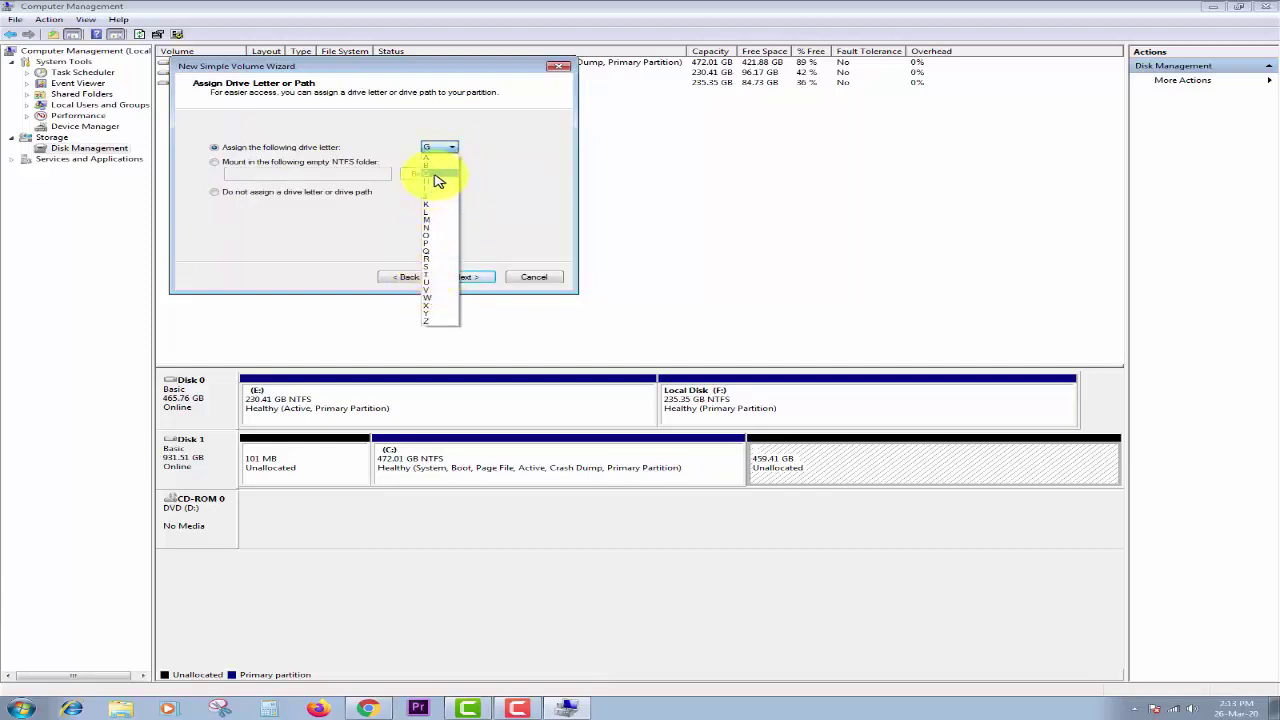
{"action": "left_click", "coordinate": [437, 176]}
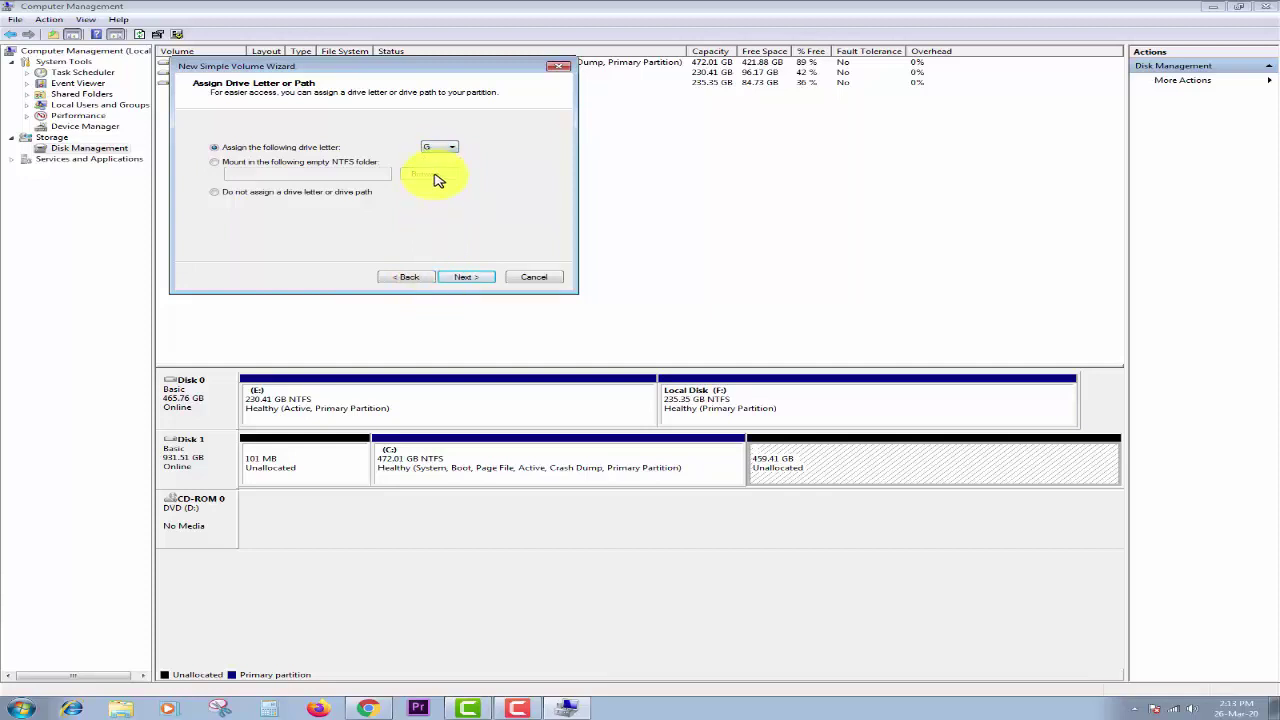
{"action": "left_click", "coordinate": [461, 279]}
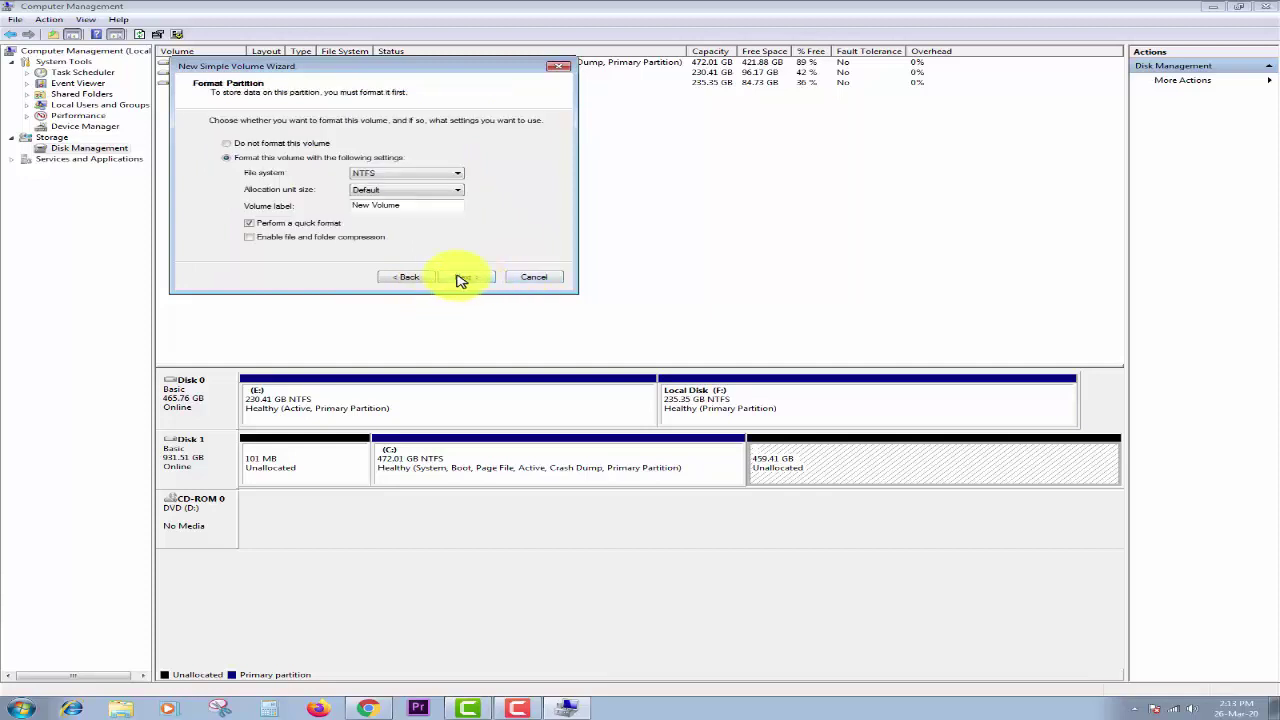
{"action": "left_click", "coordinate": [461, 279]}
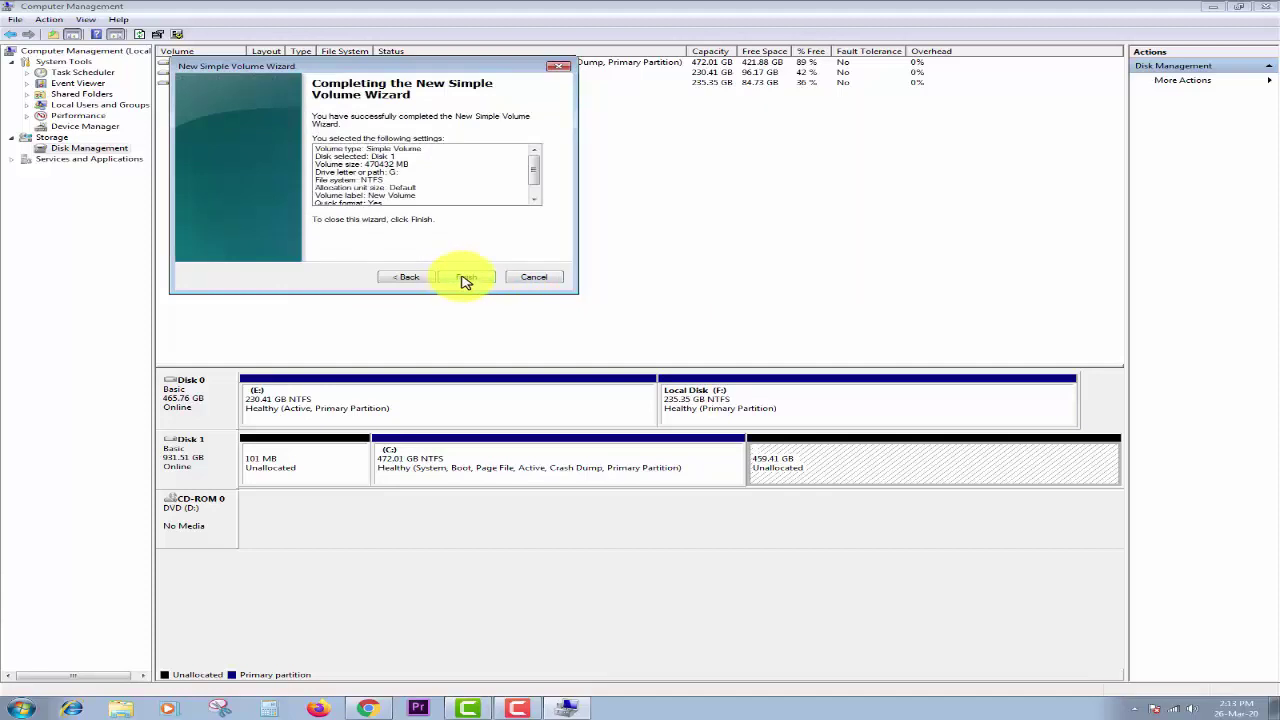
{"action": "left_click", "coordinate": [463, 280]}
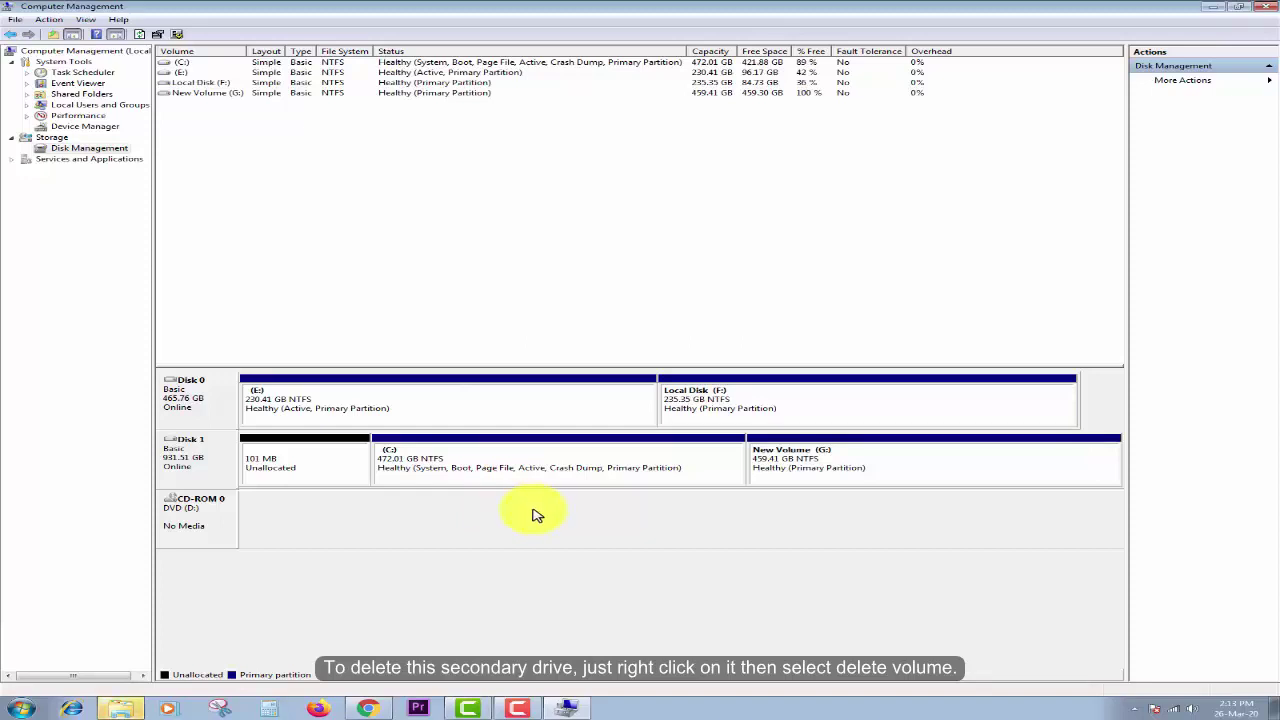
Delete the New Volume (G:) partition from Disk 1 and confirm erasing its data.
{"action": "right_click", "coordinate": [785, 463]}
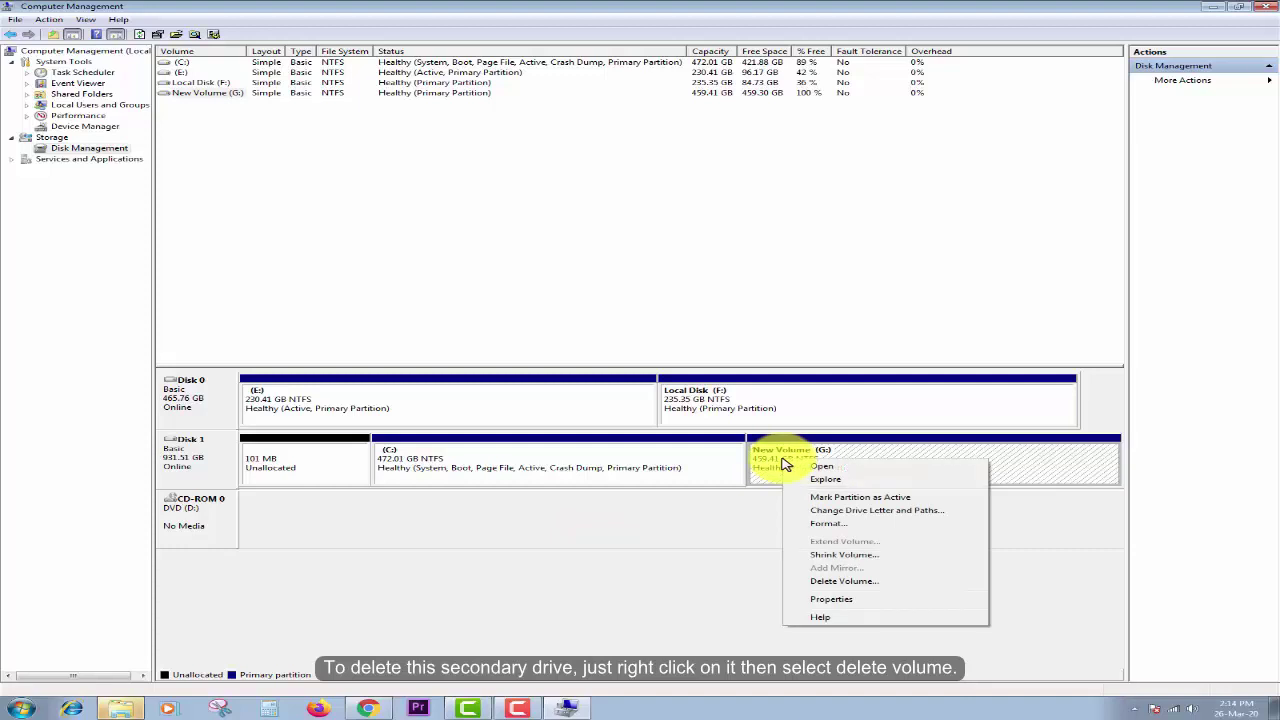
{"action": "left_click", "coordinate": [843, 581]}
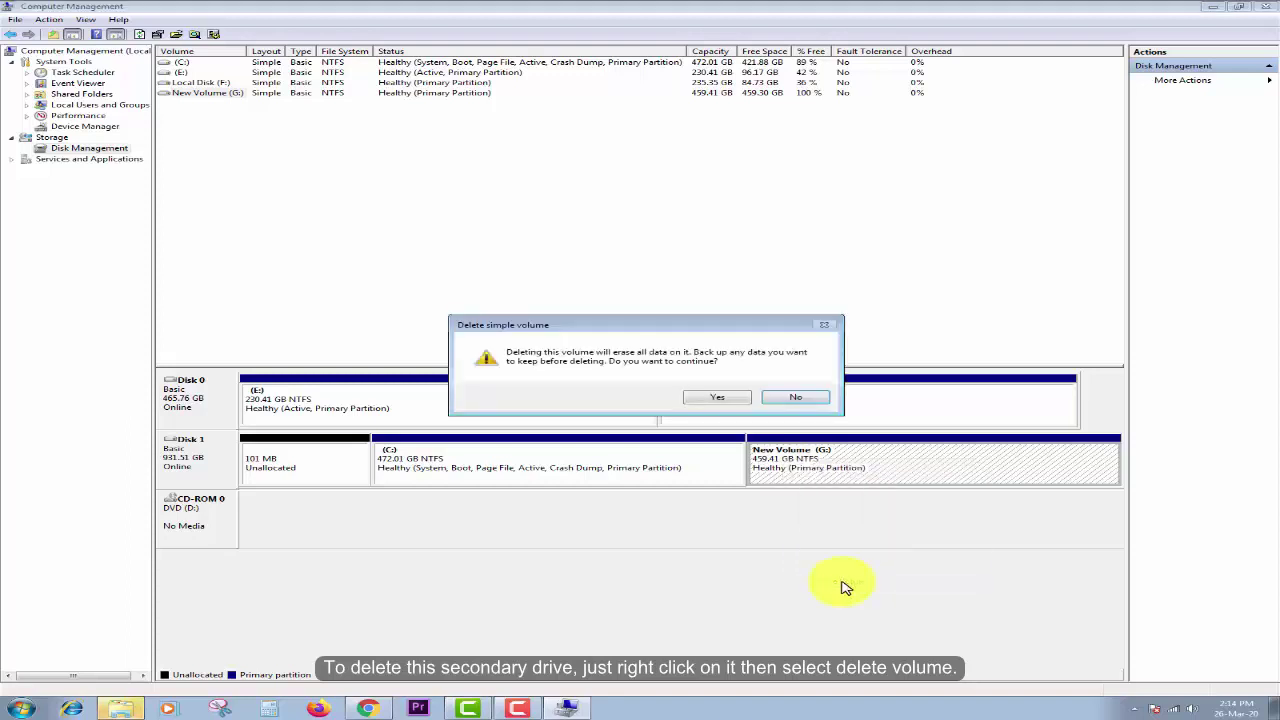
{"action": "left_click", "coordinate": [723, 396]}
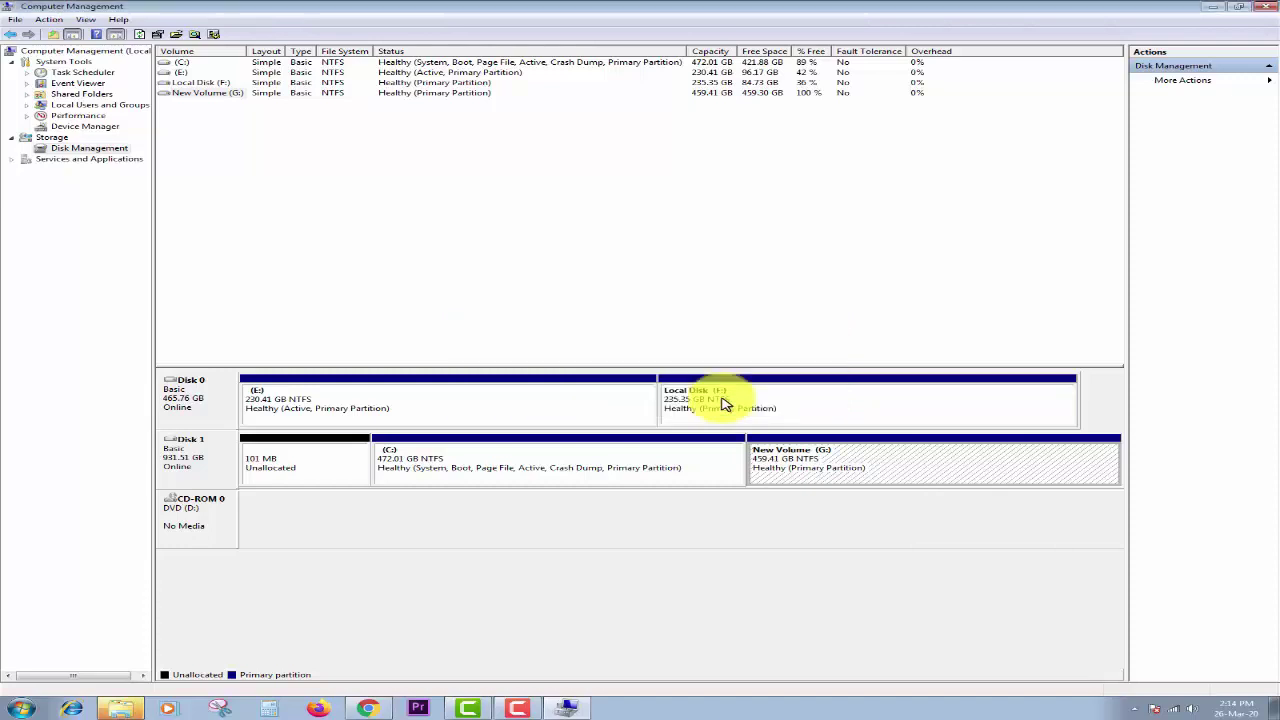
Extend drive C: with the full 470432 MB of adjacent unallocated space on Disk 1.
{"action": "right_click", "coordinate": [624, 464]}
{"action": "left_click", "coordinate": [679, 546]}
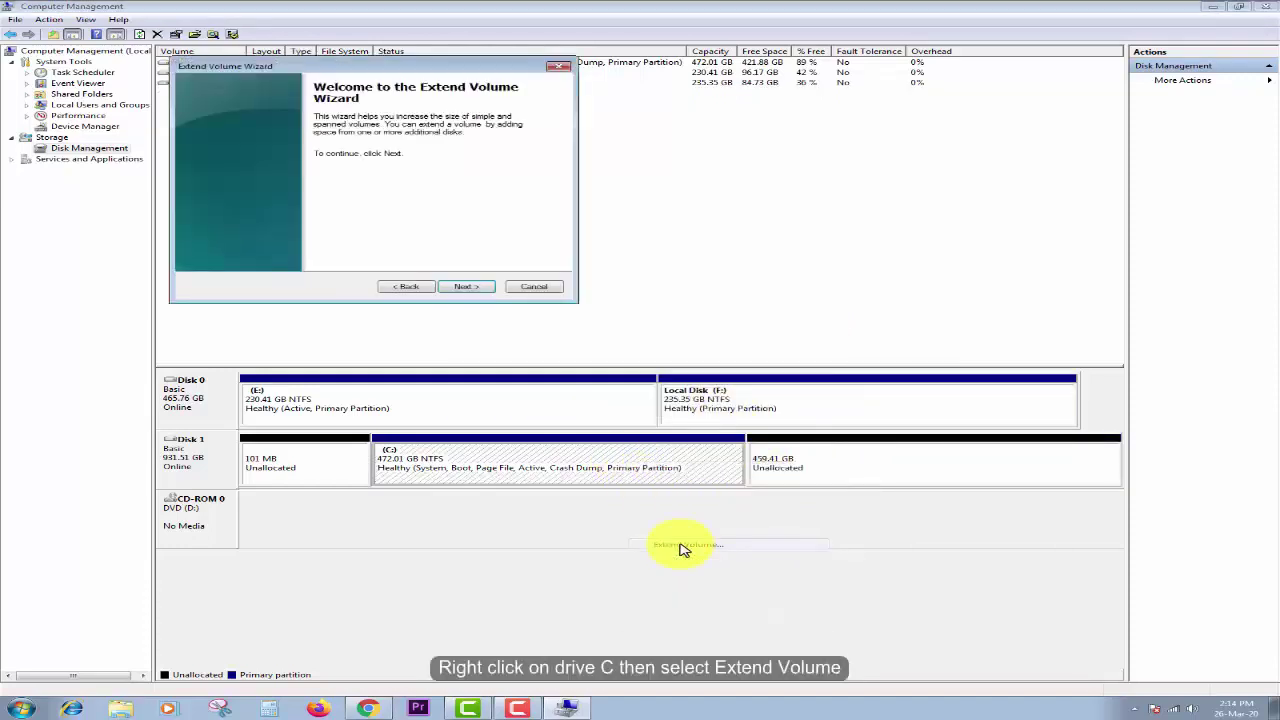
{"action": "left_click", "coordinate": [475, 290]}
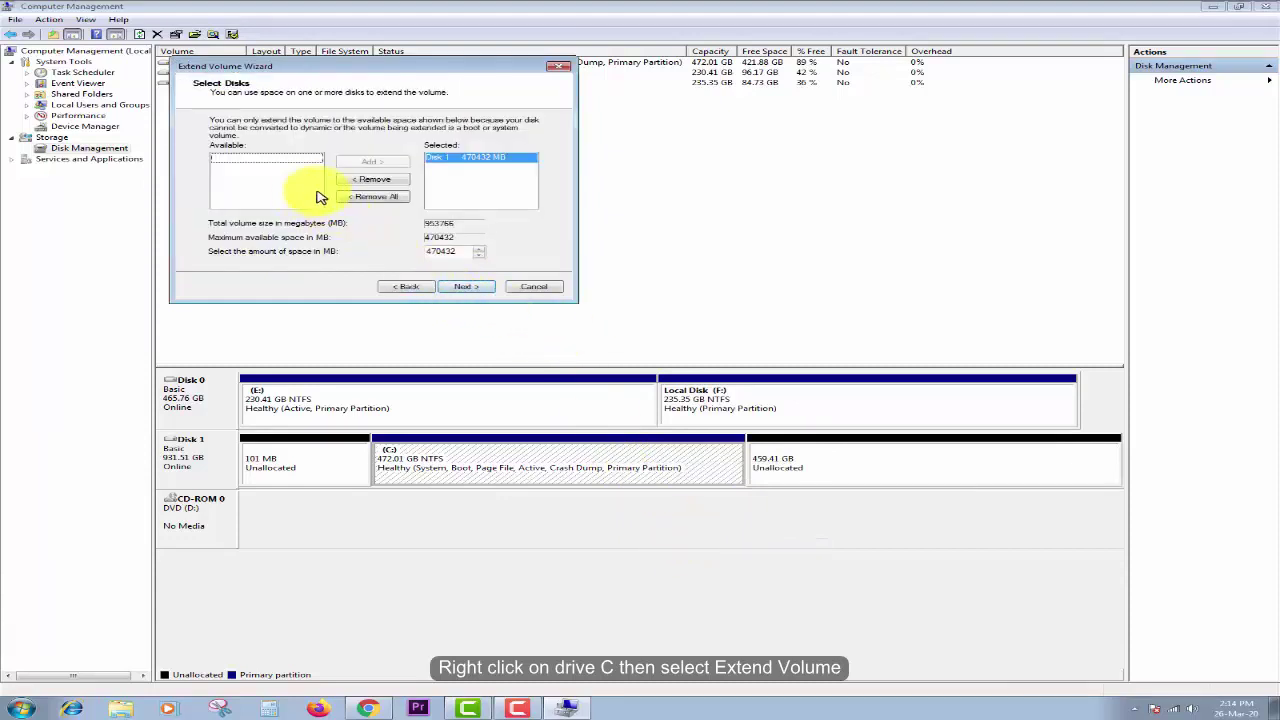
{"action": "left_click", "coordinate": [470, 288]}
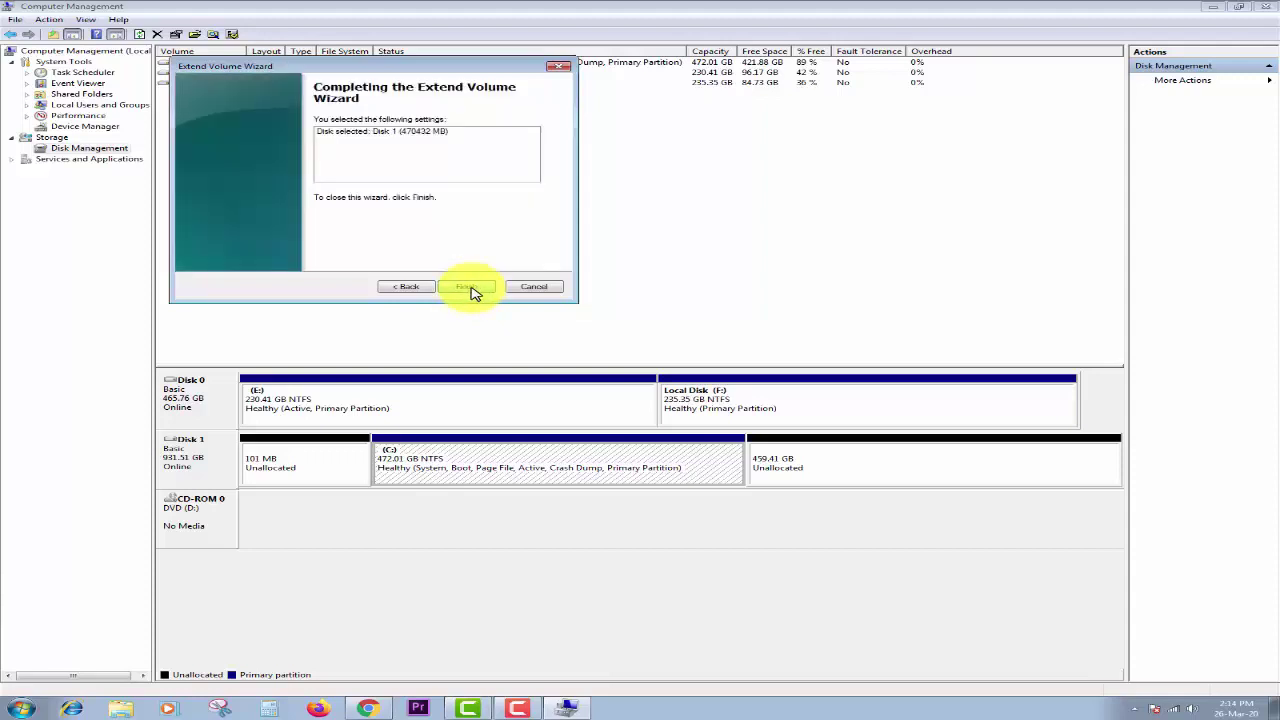
{"action": "left_click", "coordinate": [468, 287]}
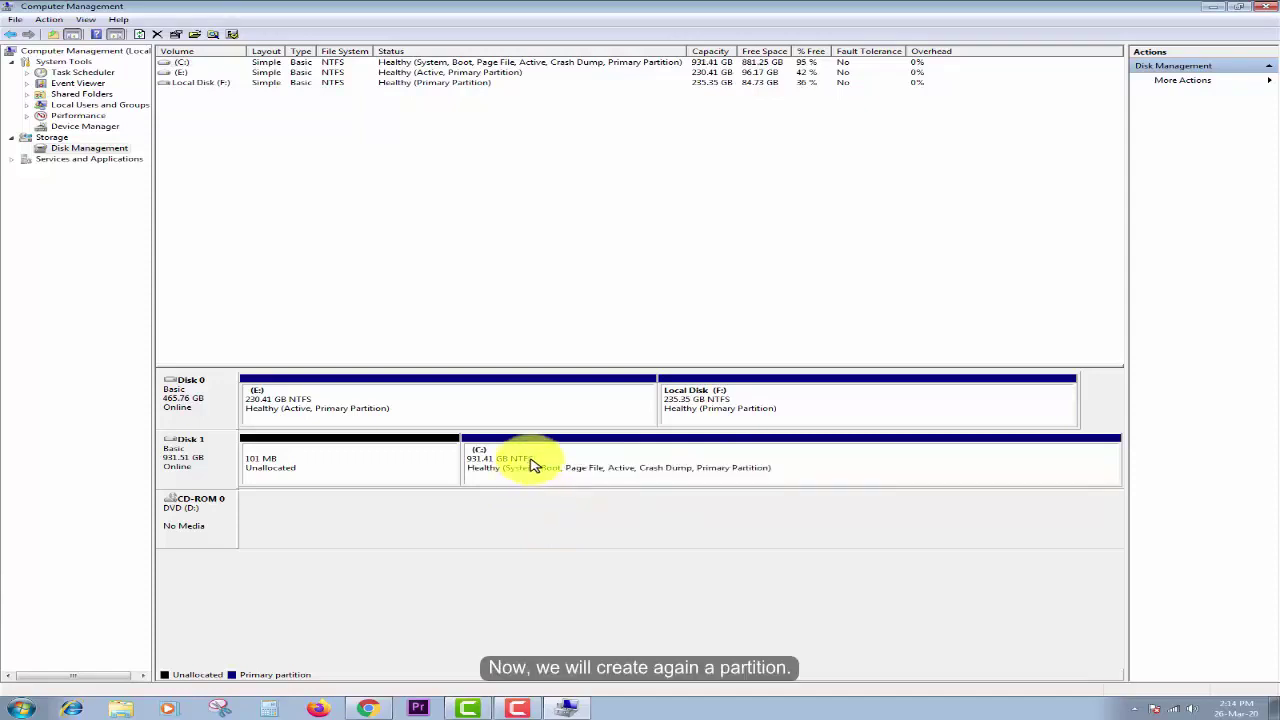
Shrink drive C: again by the full available 470418 MB.
{"action": "right_click", "coordinate": [531, 463]}
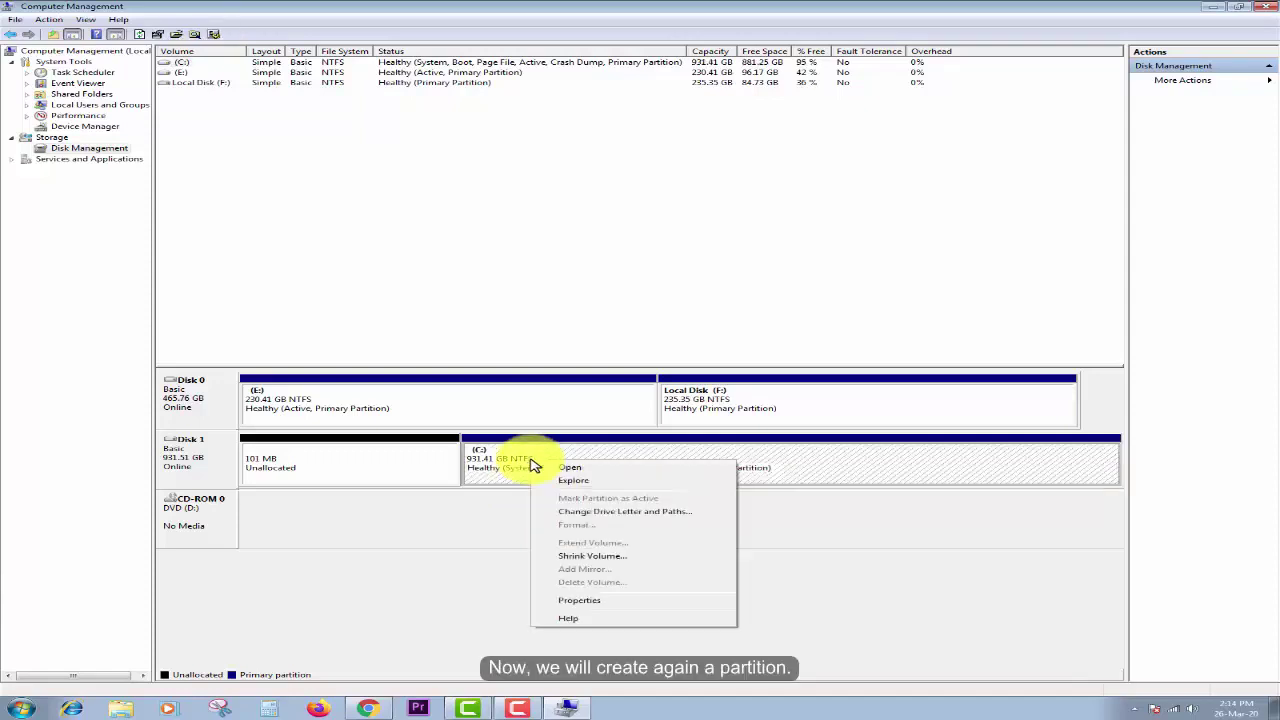
{"action": "left_click", "coordinate": [590, 556]}
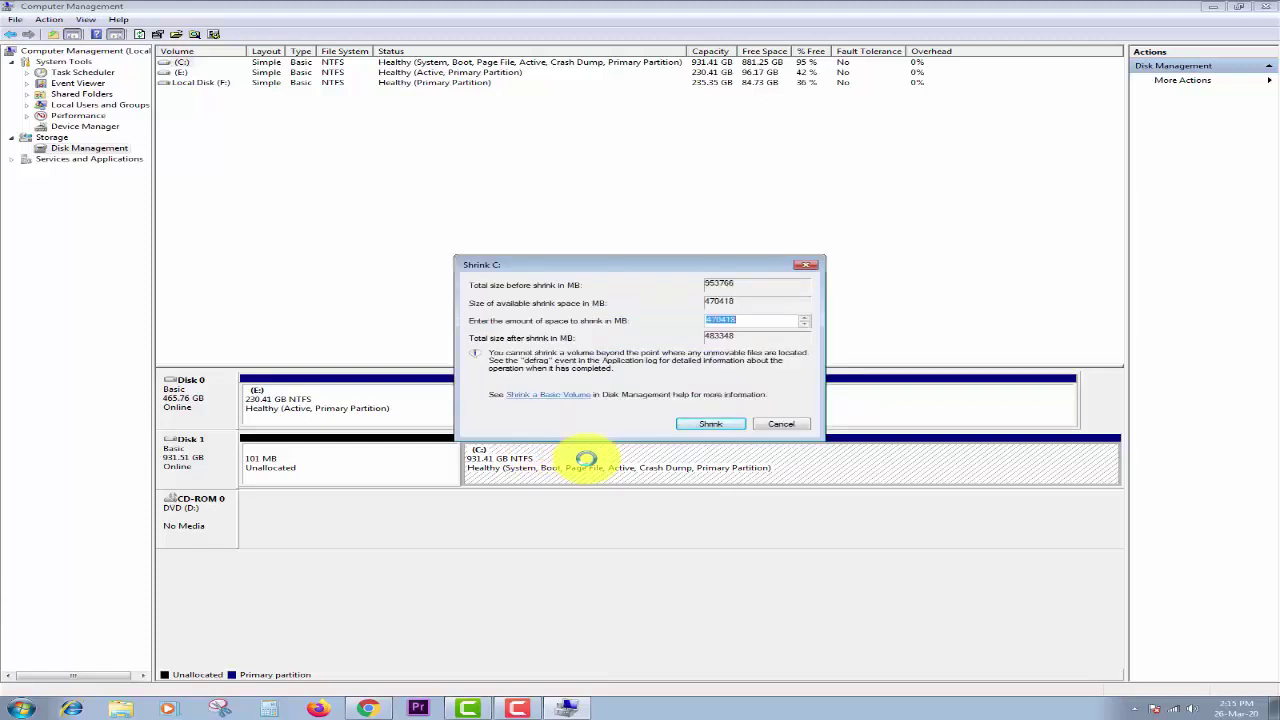
{"action": "left_click", "coordinate": [770, 321]}
{"action": "left_click", "coordinate": [713, 425]}
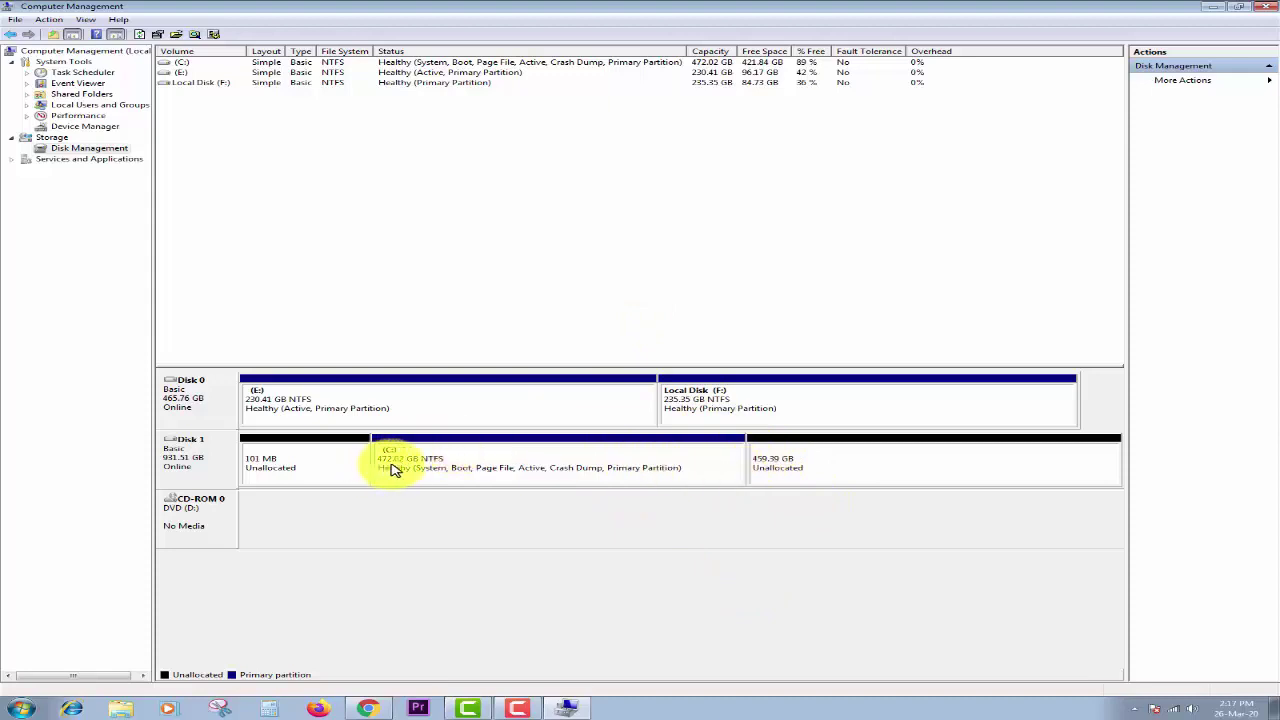
Create a 470418 MB simple volume in Disk 1's 459.39 GB unallocated space with drive letter G, quick-formatted as NTFS and labelled New Volume.
{"action": "right_click", "coordinate": [795, 456]}
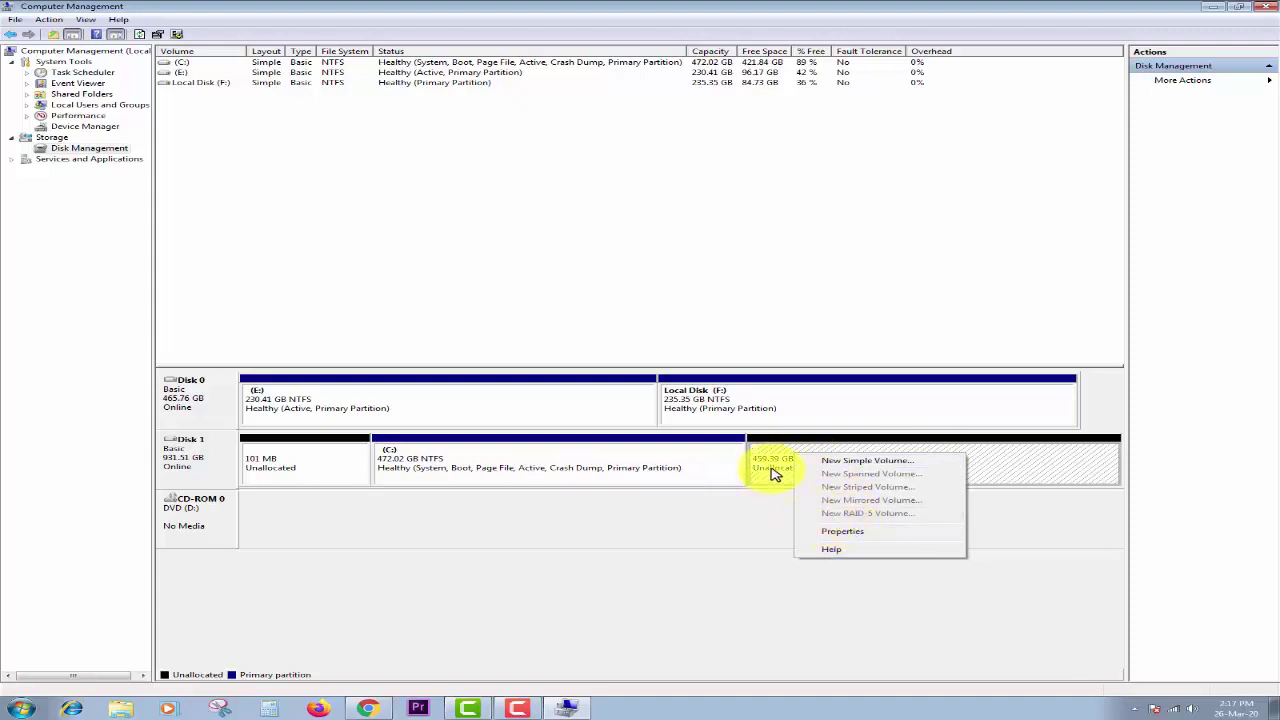
{"action": "left_click", "coordinate": [777, 472]}
{"action": "right_click", "coordinate": [778, 470]}
{"action": "left_click", "coordinate": [820, 478]}
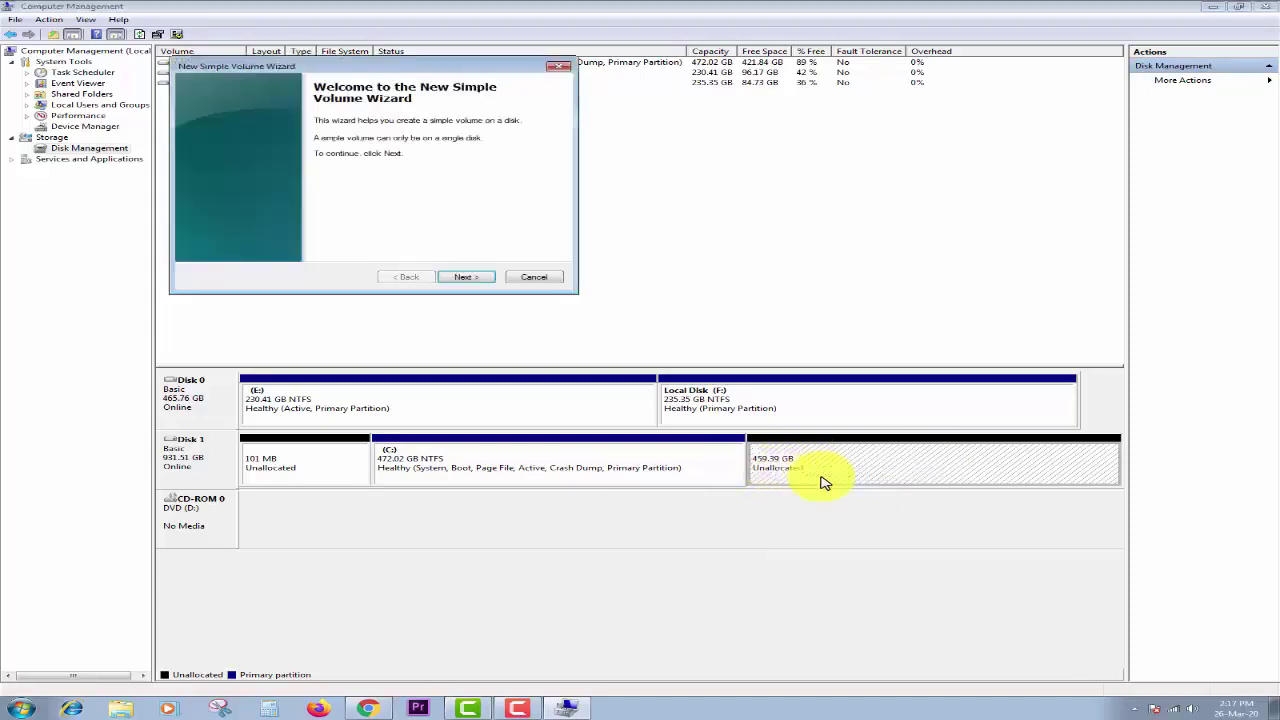
{"action": "left_click", "coordinate": [470, 278]}
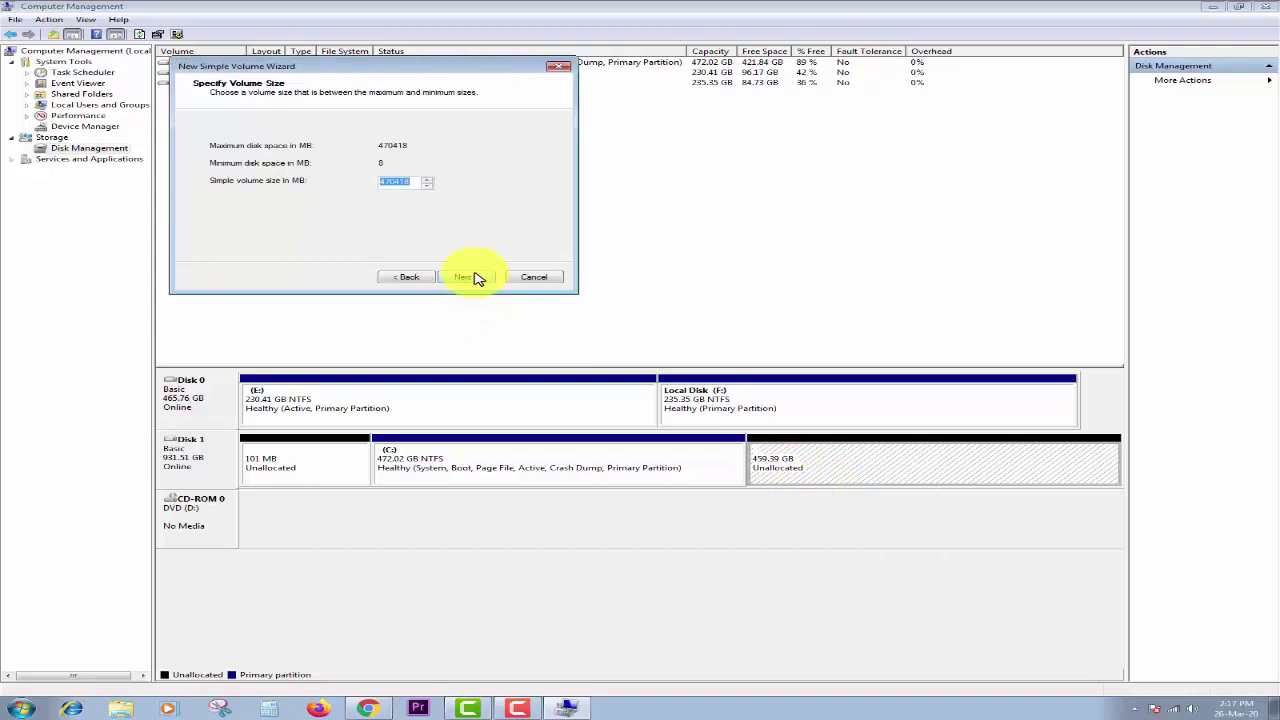
{"action": "left_click", "coordinate": [476, 280]}
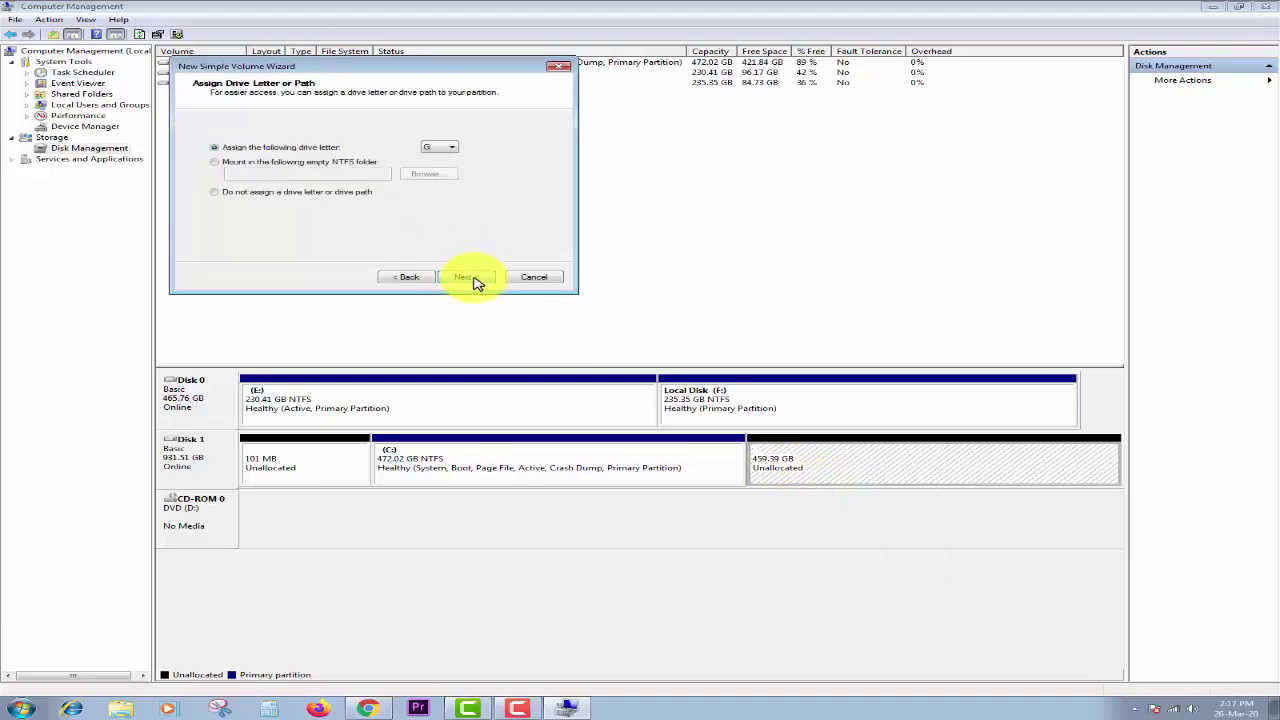
{"action": "left_click", "coordinate": [476, 280]}
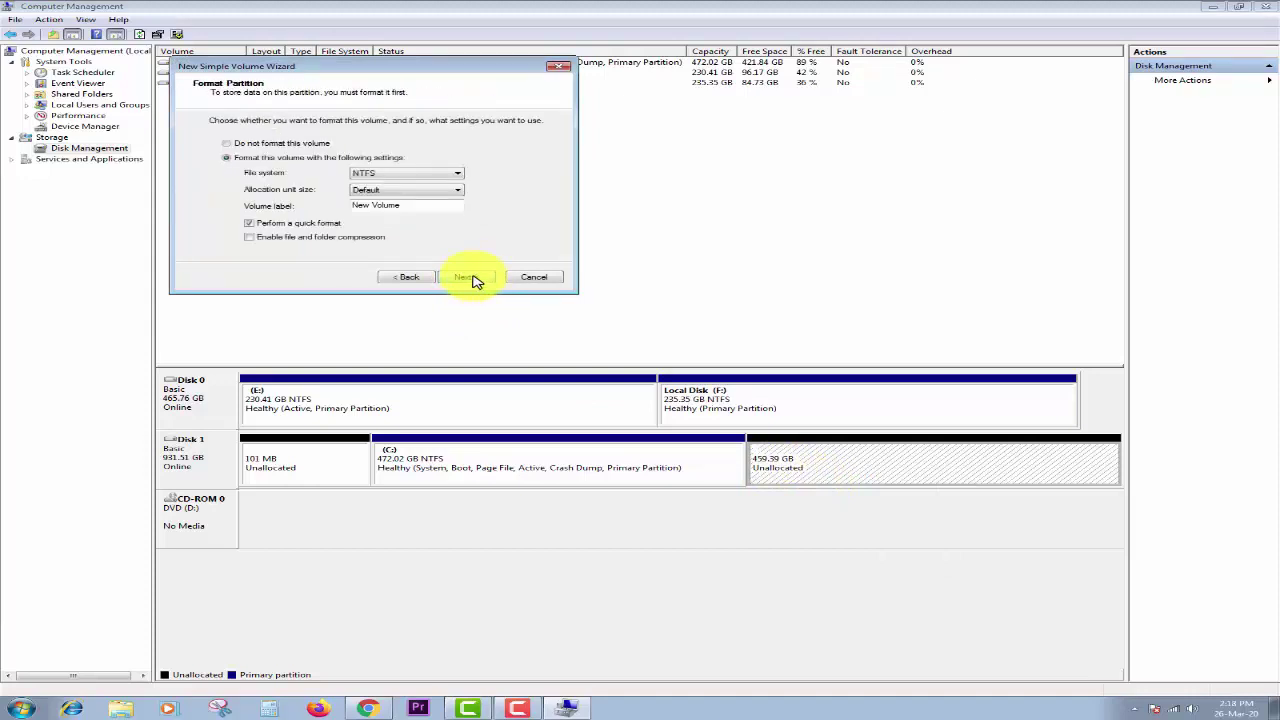
{"action": "left_click", "coordinate": [477, 279]}
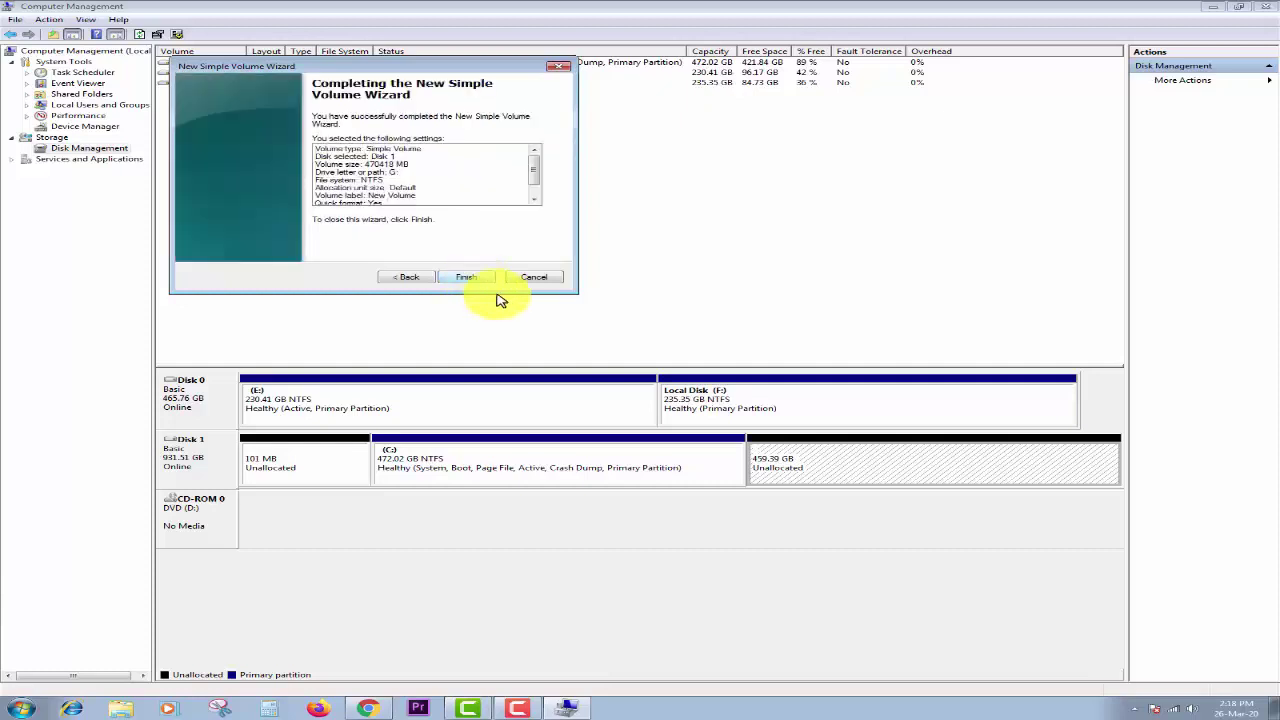
{"action": "left_click", "coordinate": [466, 279]}
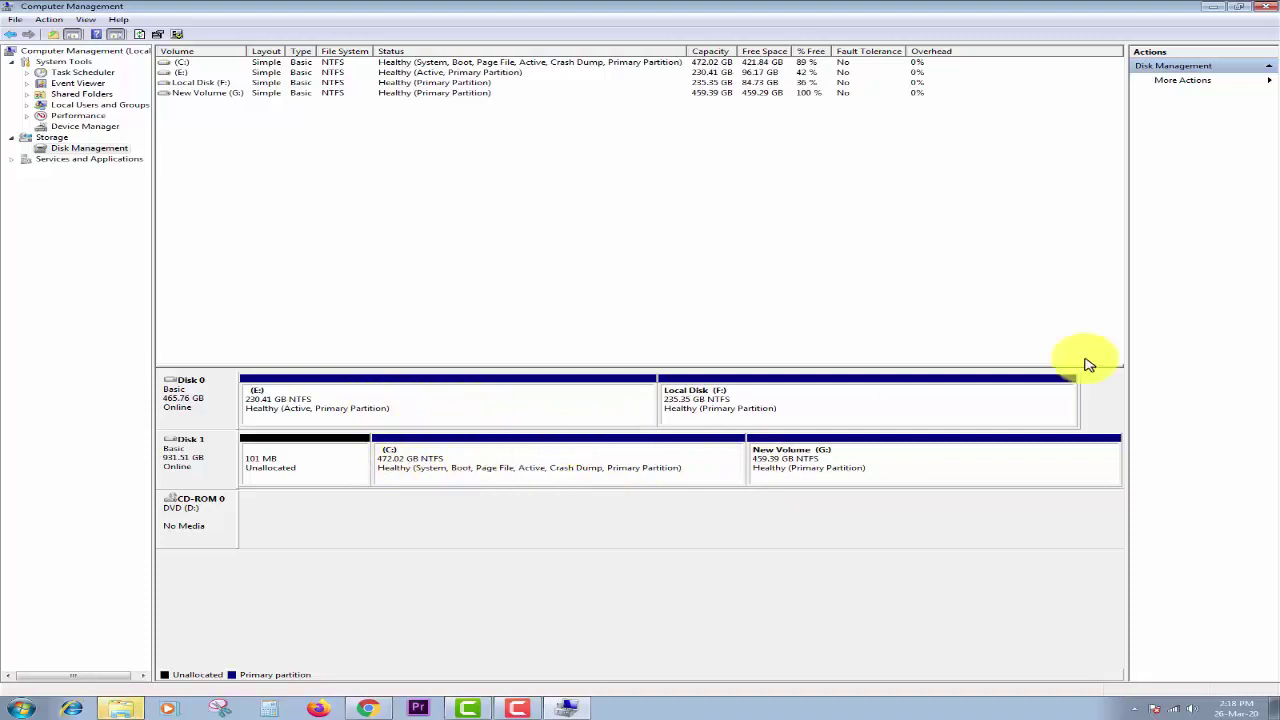
Close Computer Management and the AutoPlay window for the new volume, and refresh the desktop.
{"action": "left_click", "coordinate": [1266, 7]}
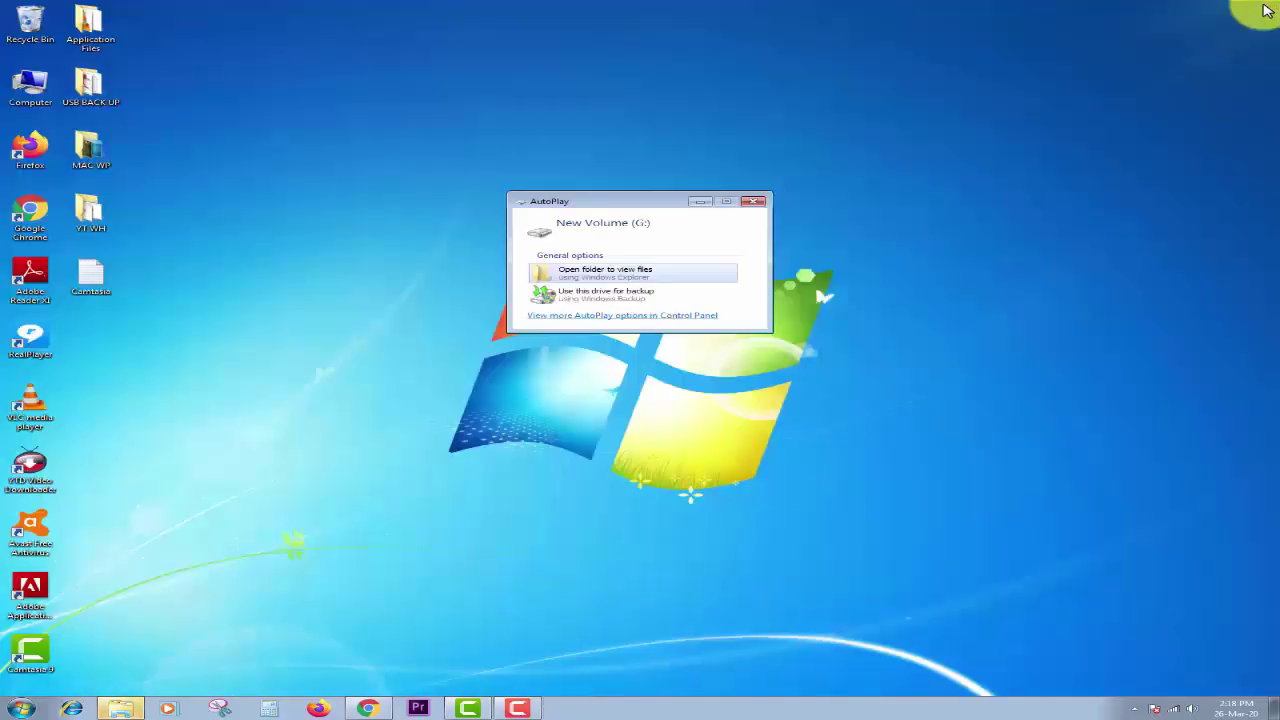
{"action": "left_click", "coordinate": [753, 203]}
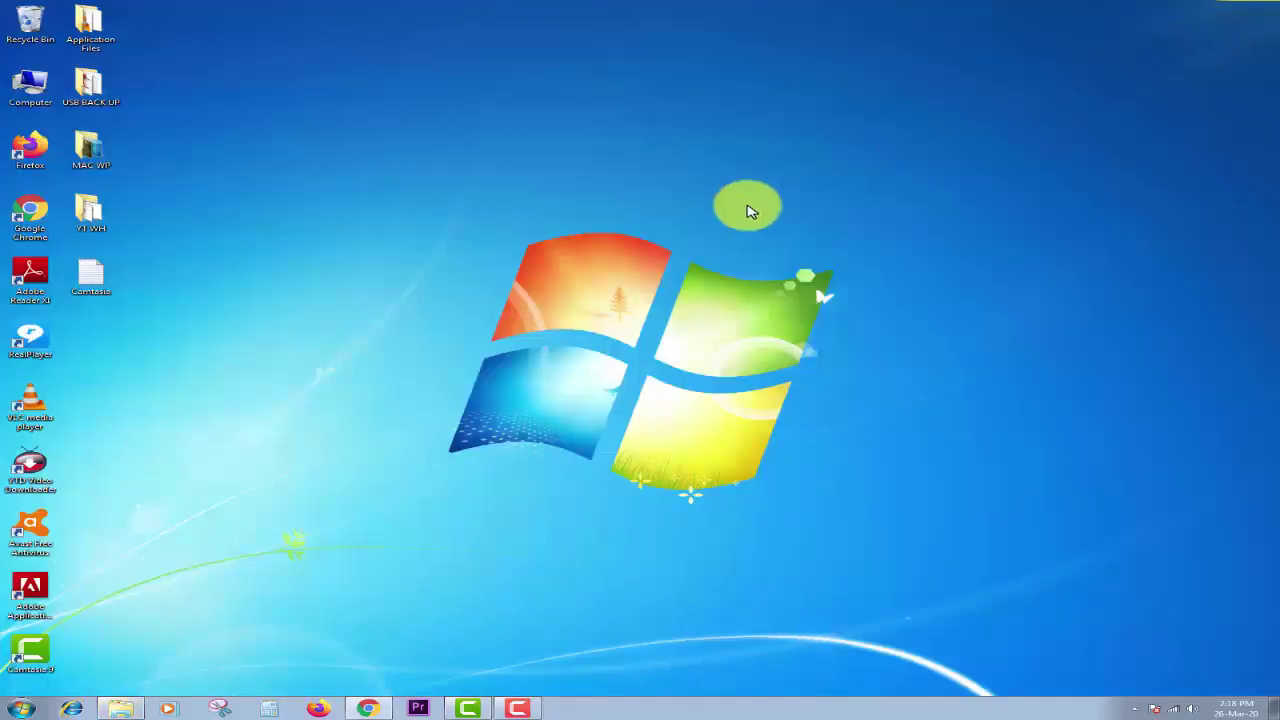
{"action": "right_click", "coordinate": [195, 284]}
{"action": "left_click", "coordinate": [232, 317]}
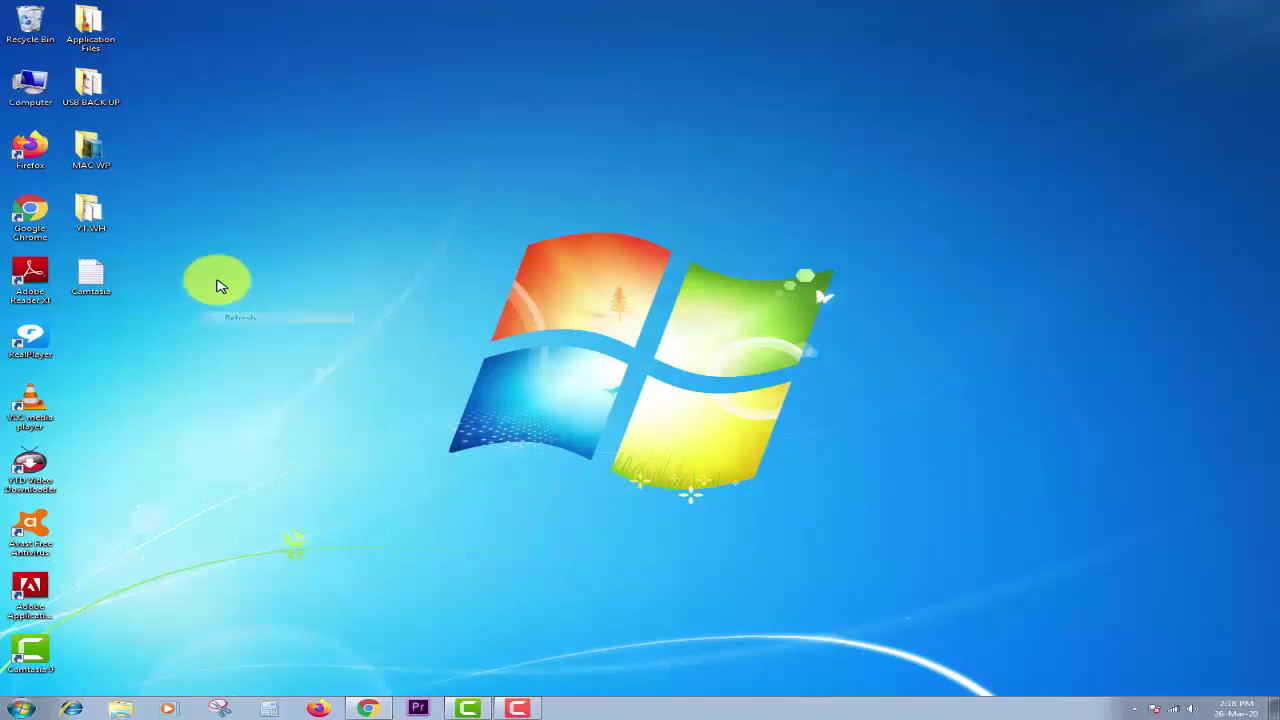
{"action": "right_click", "coordinate": [218, 284]}
{"action": "left_click", "coordinate": [254, 317]}
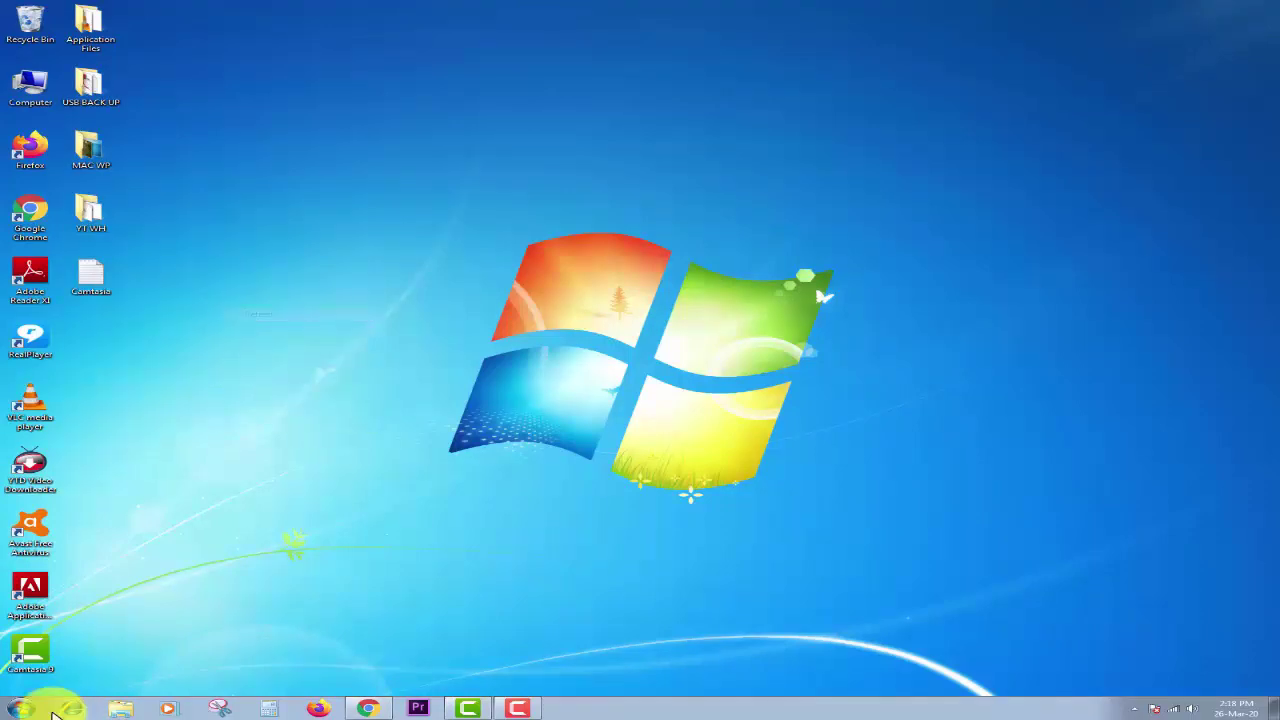
Look through Local Disk (C:) and New Volume (G:) in Windows Explorer, and return to the Computer drive overview.
{"action": "left_click", "coordinate": [120, 709]}
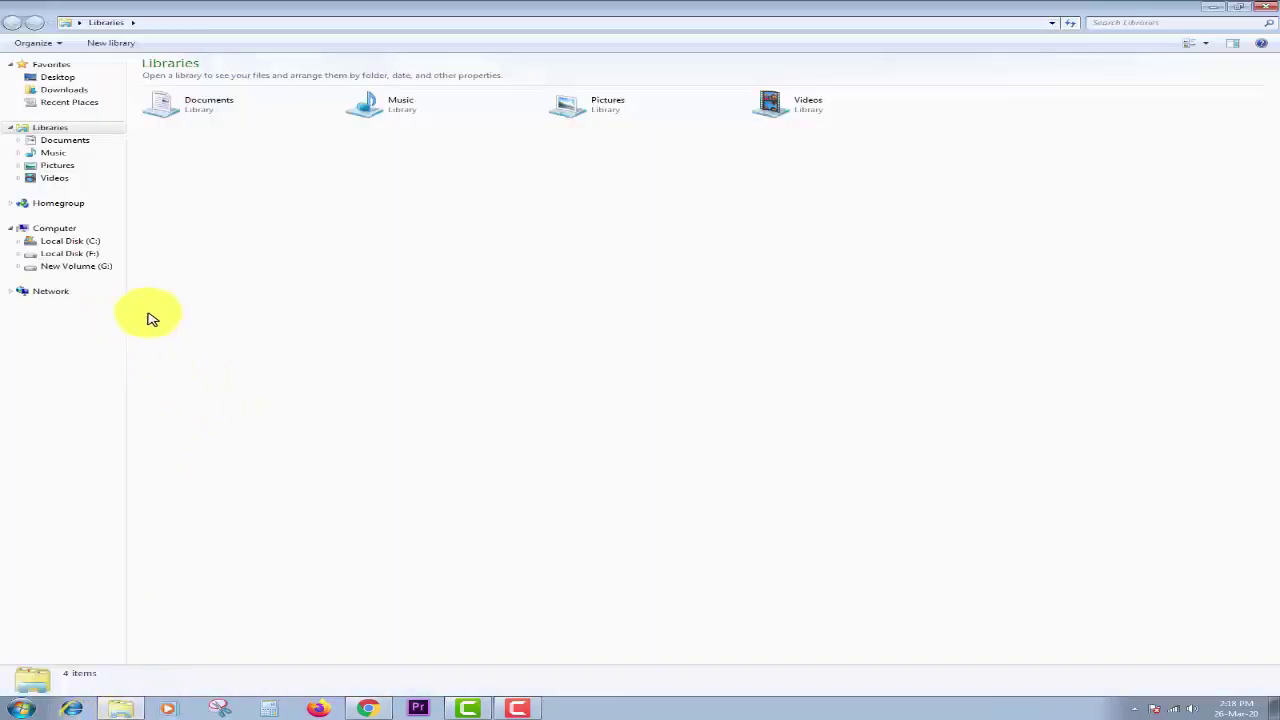
{"action": "left_click", "coordinate": [71, 243]}
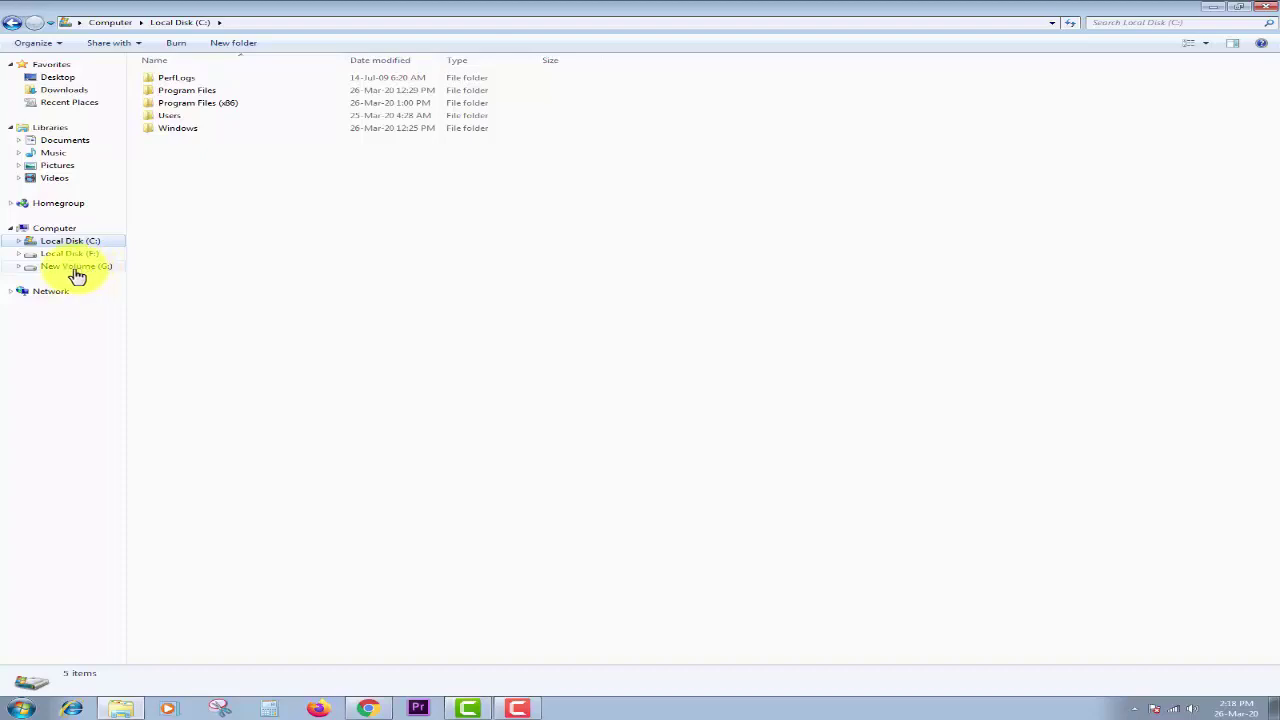
{"action": "left_click", "coordinate": [76, 268]}
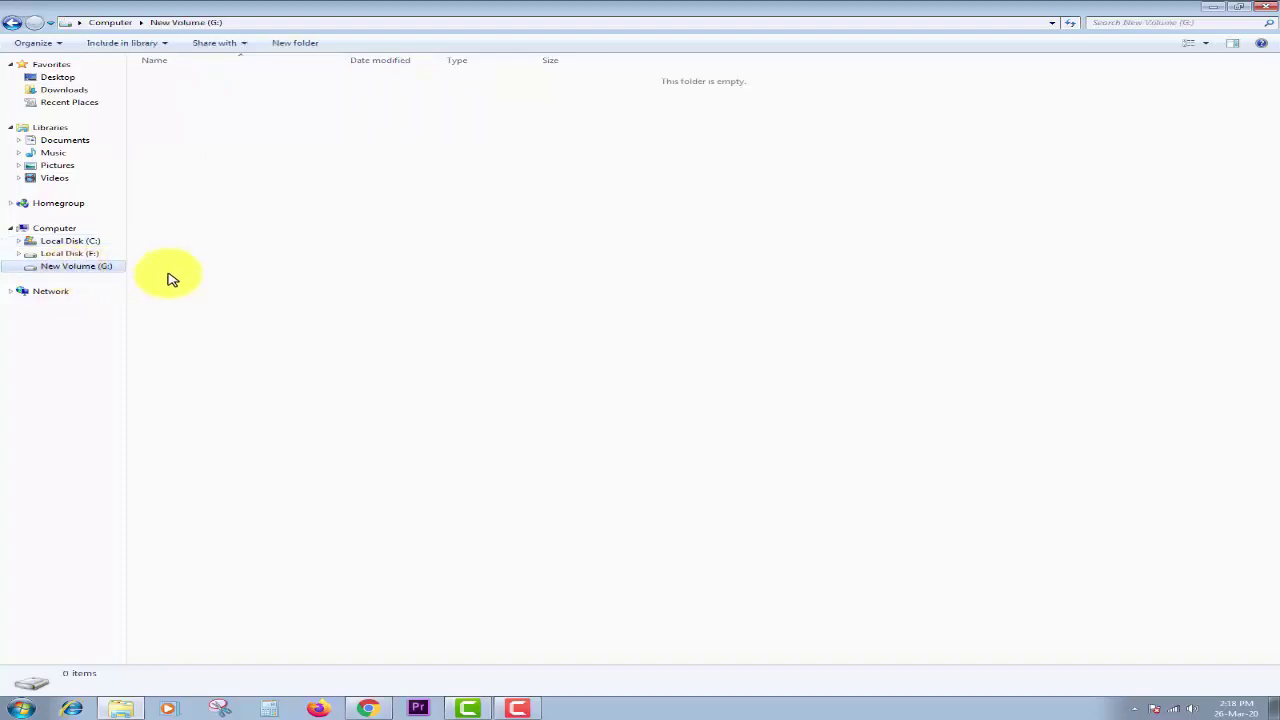
{"action": "left_click", "coordinate": [13, 22]}
{"action": "left_click", "coordinate": [52, 229]}
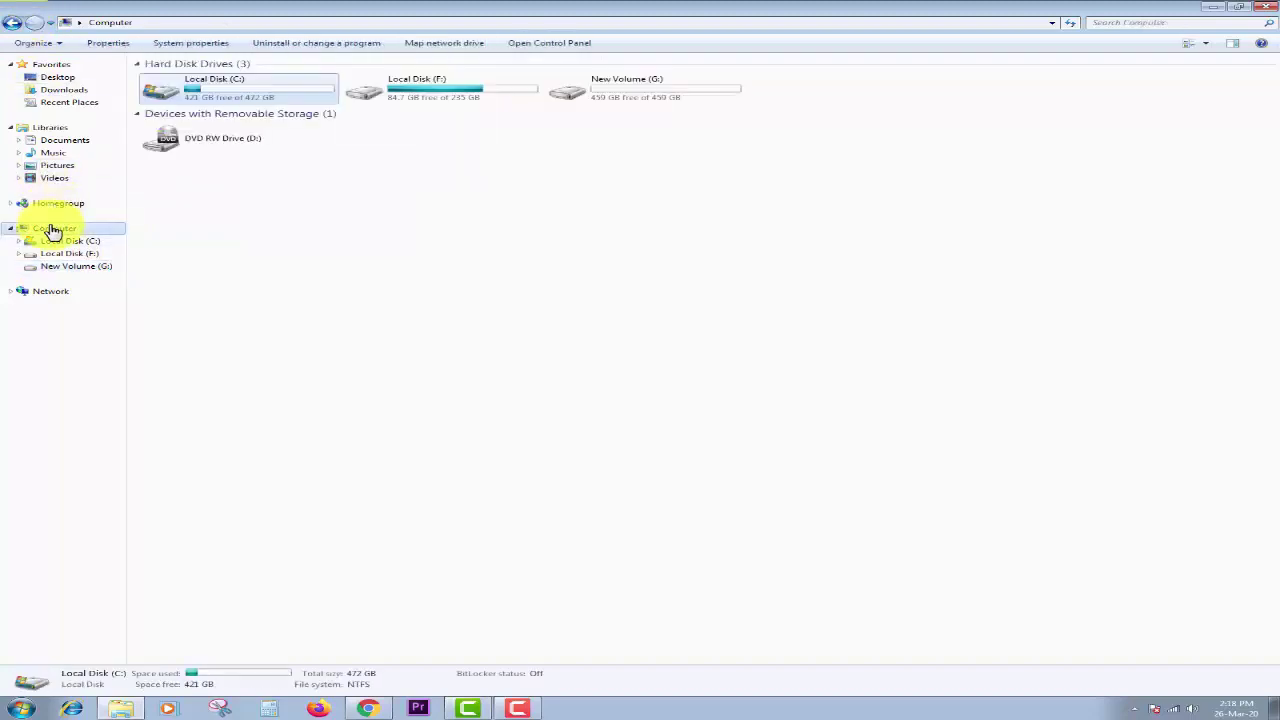
Rename the New Volume (G:) drive as "Local Disk (D:)" and grant administrator permission for the change.
{"action": "right_click", "coordinate": [633, 82]}
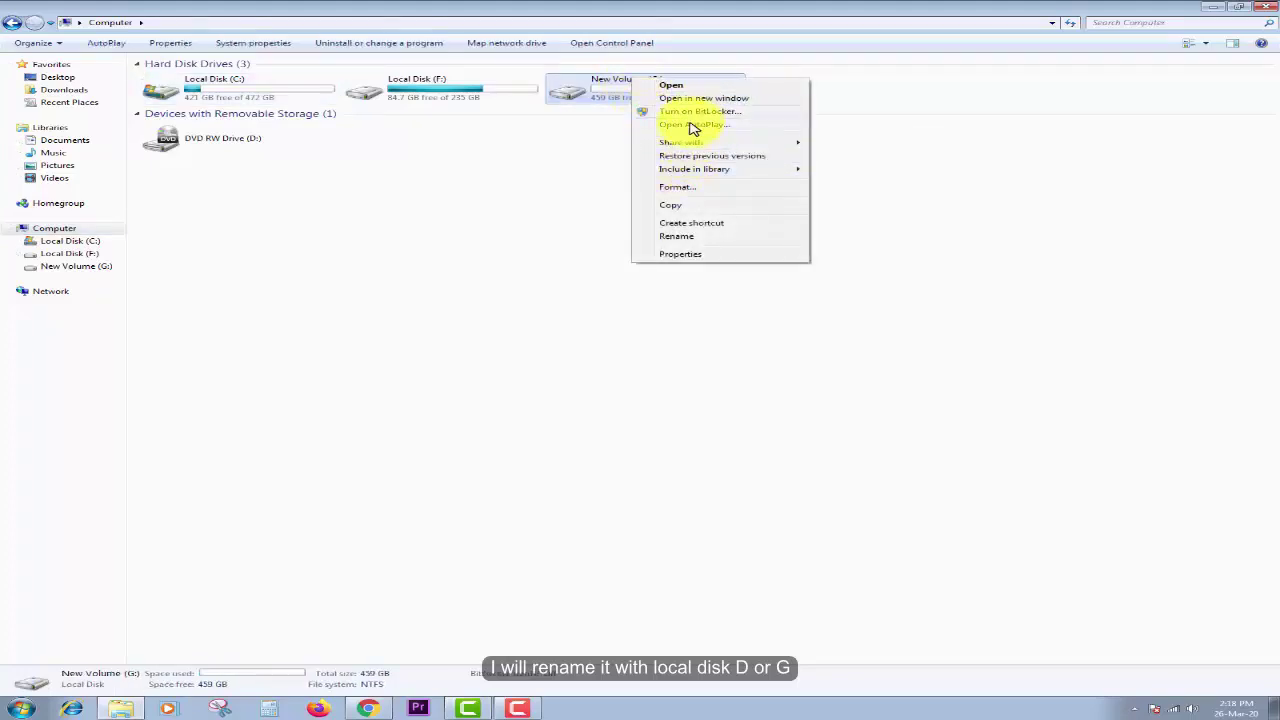
{"action": "left_click", "coordinate": [697, 237]}
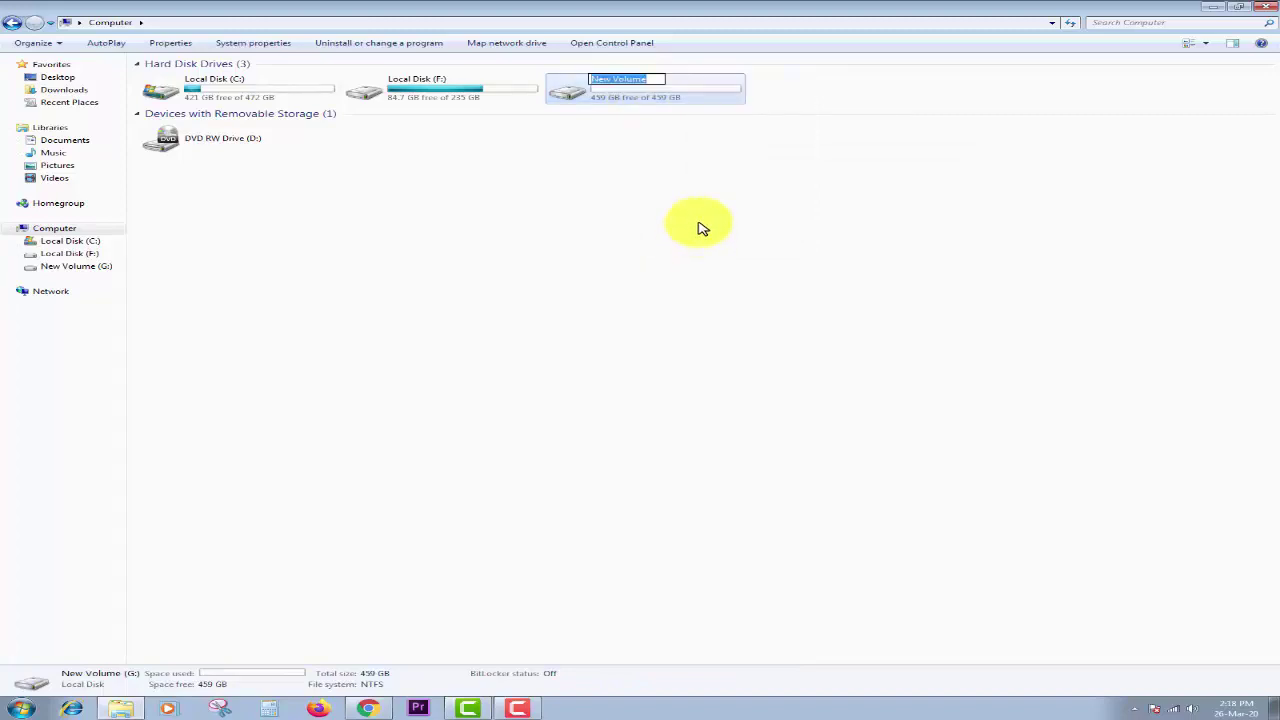
{"action": "type", "text": "LOCA"}
{"action": "key", "text": "BackSpace"}
{"action": "key", "text": "BackSpace"}
{"action": "key", "text": "BackSpace"}
{"action": "key", "text": "BackSpace"}
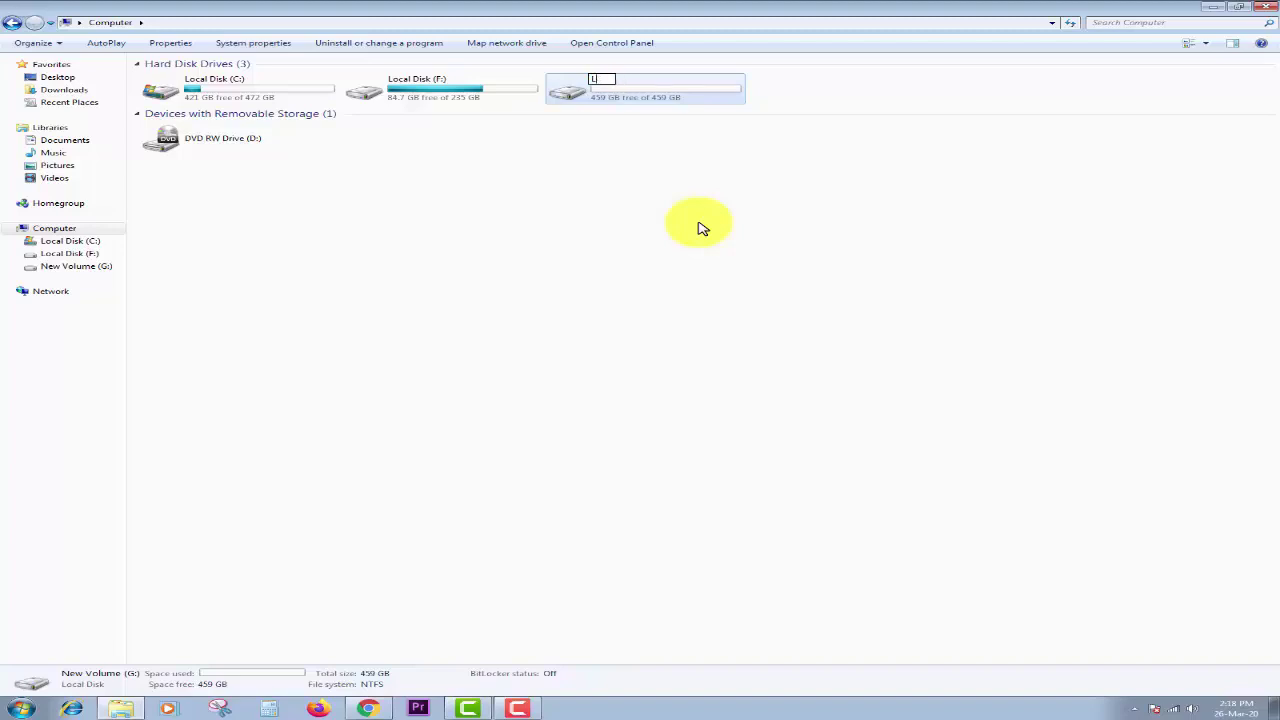
{"action": "type", "text": "Local Disk (D:"}
{"action": "key", "text": "Return"}
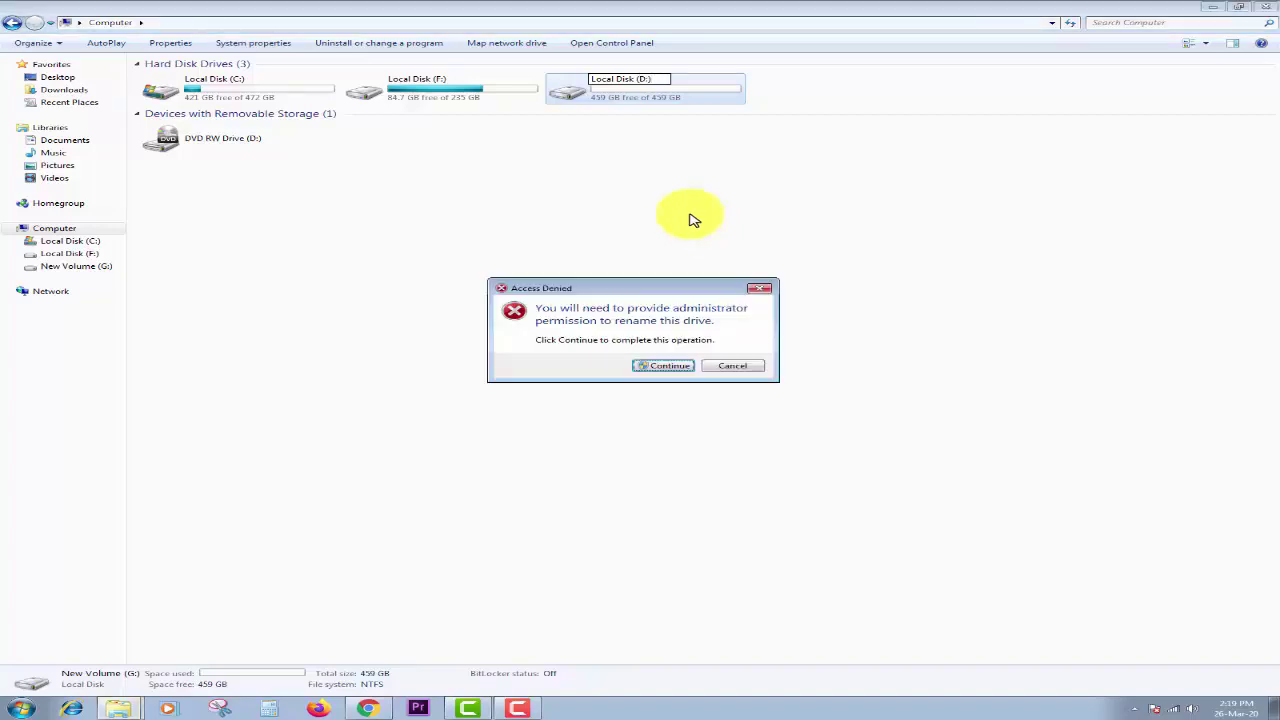
{"action": "left_click", "coordinate": [668, 364]}
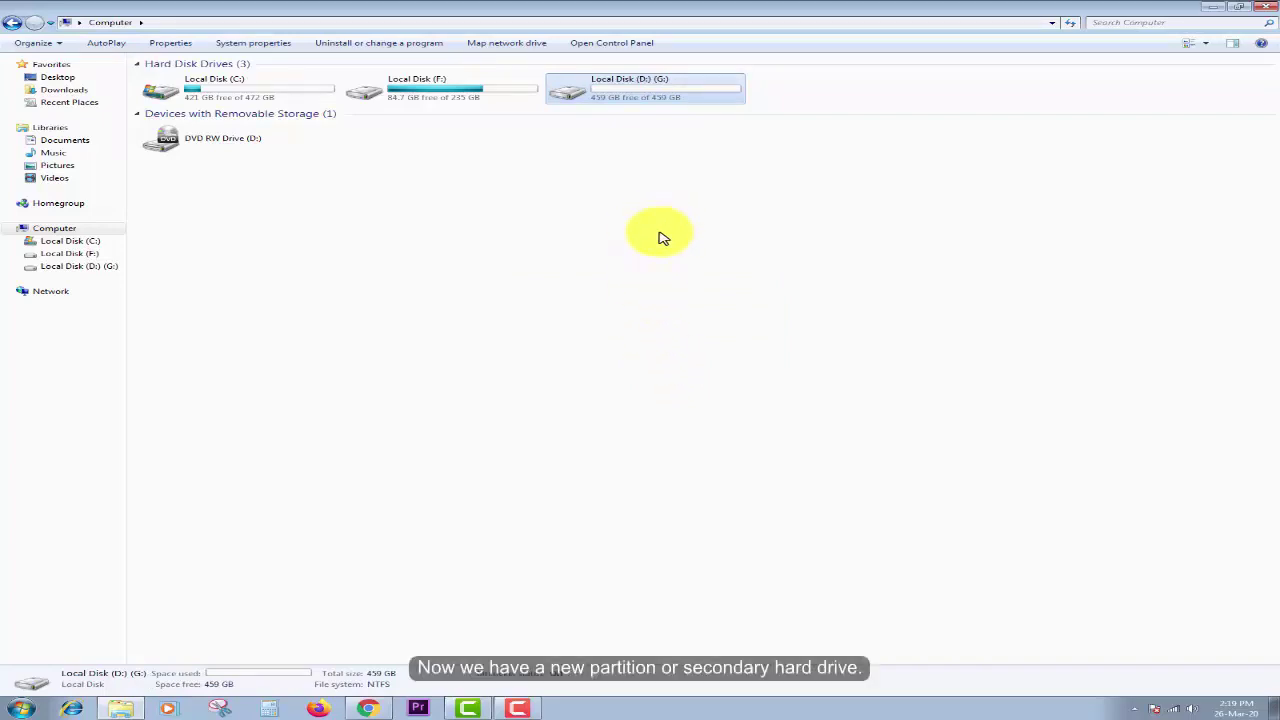
View the contents of Local Disk (F:) and go back to the Computer drive overview.
{"action": "double_click", "coordinate": [451, 91]}
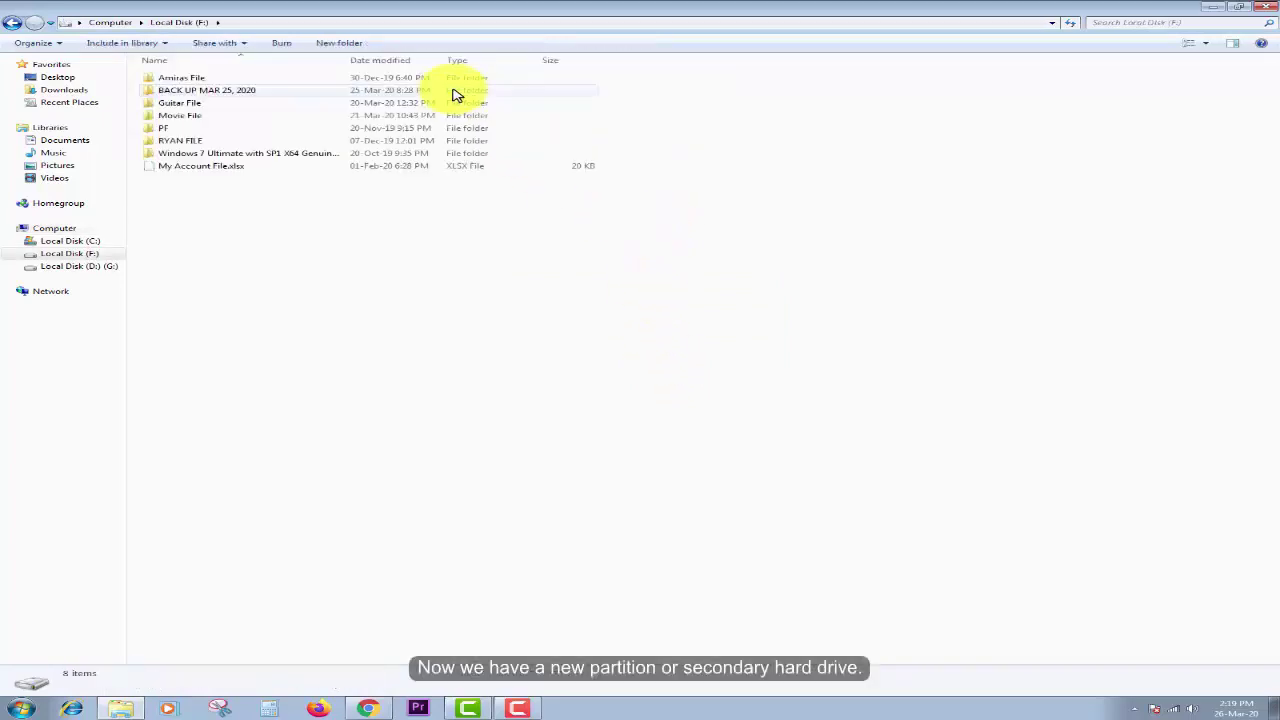
{"action": "left_click", "coordinate": [12, 22]}
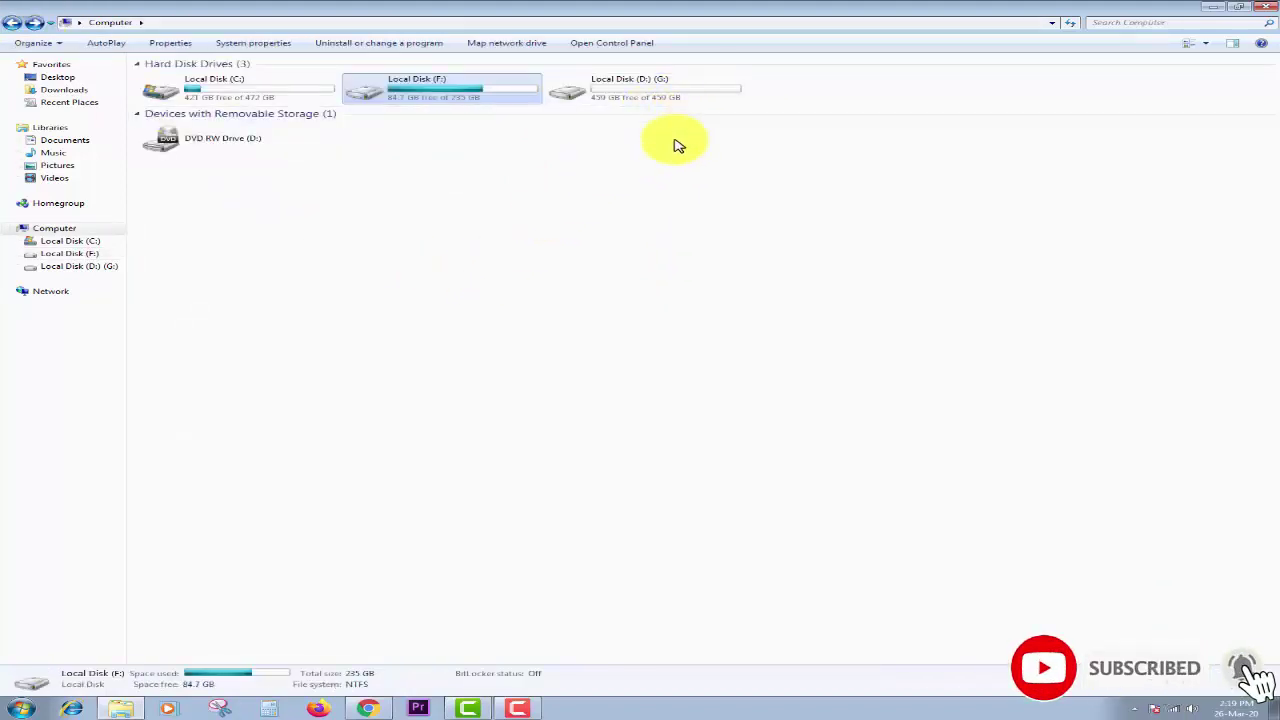
{"action": "left_click", "coordinate": [680, 190]}
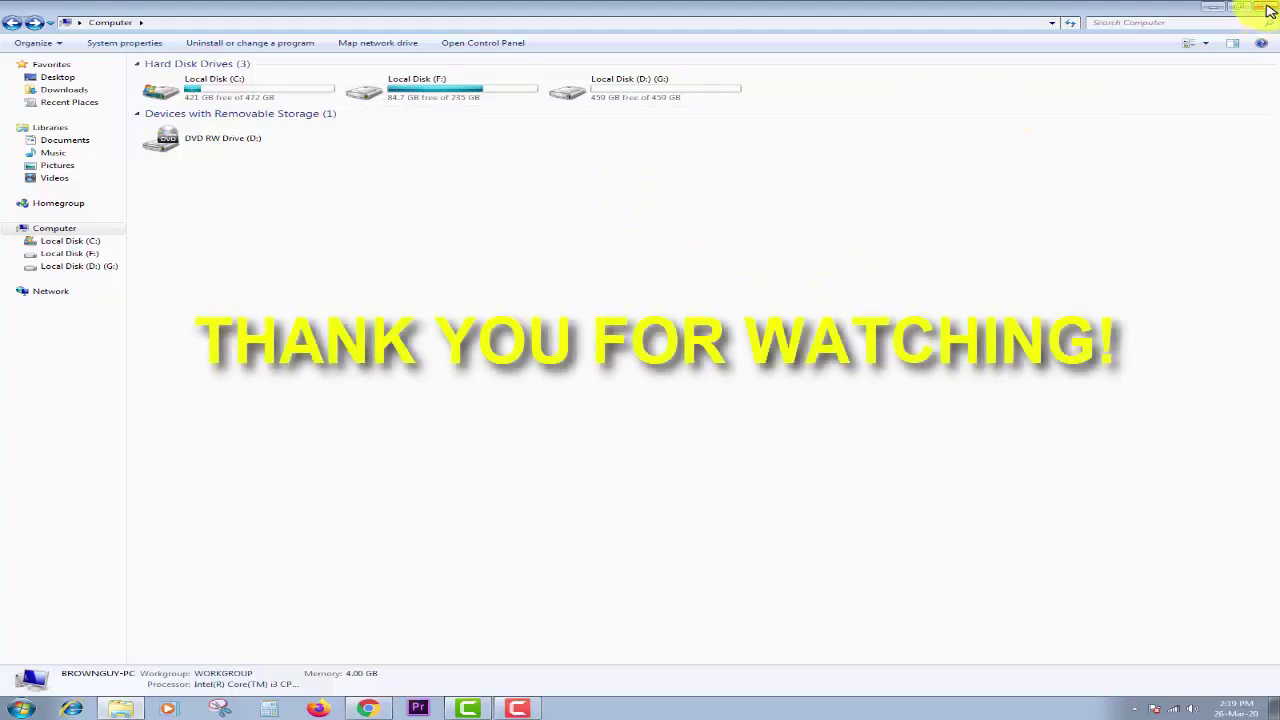
{"action": "left_click", "coordinate": [1213, 8]}
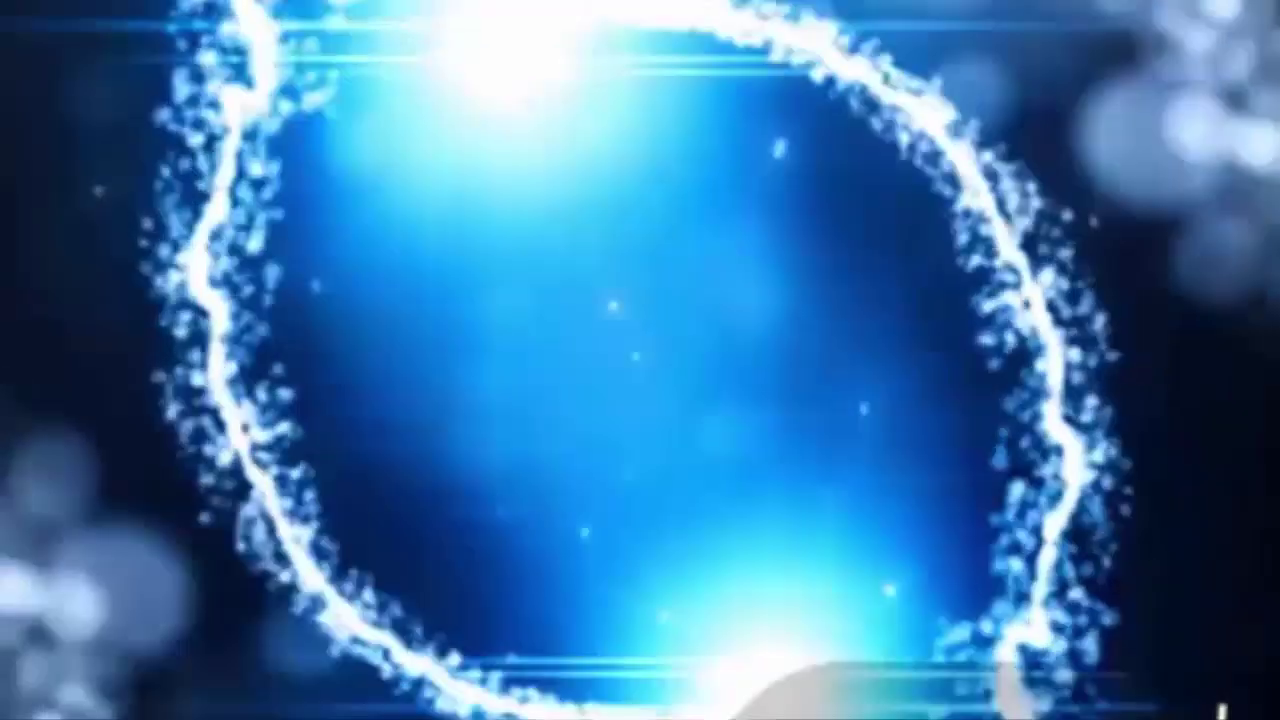